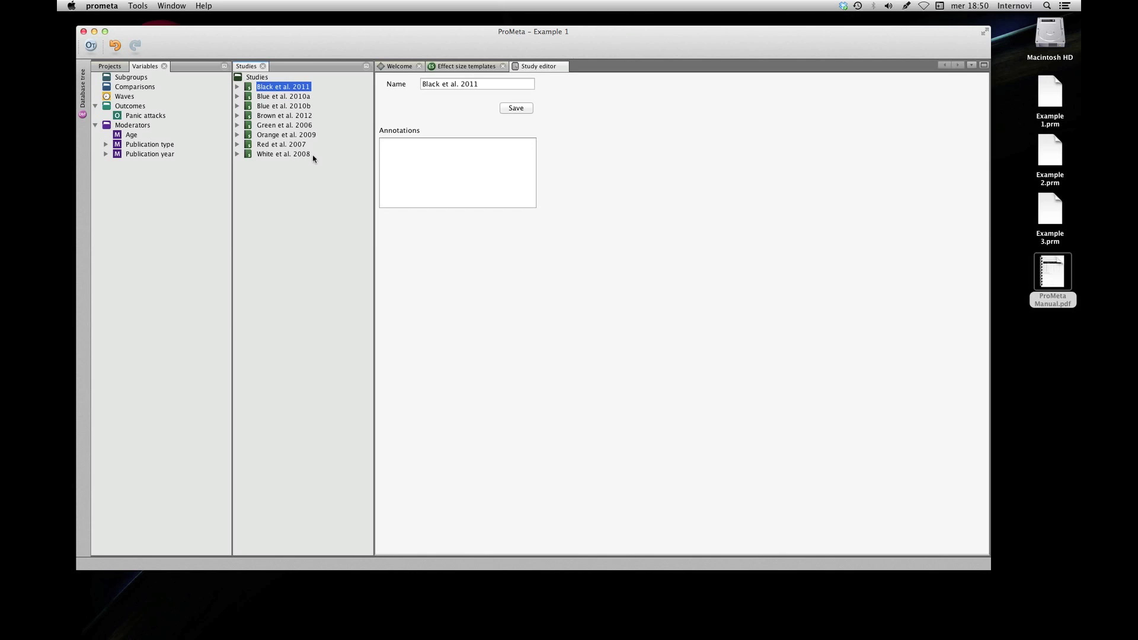
# Expand the Black, Blue 2010a, Blue 2010b and Brown studies to inspect their moderators and Panic attacks outcomes
pyautogui.click(237, 87)
pyautogui.click(248, 125)
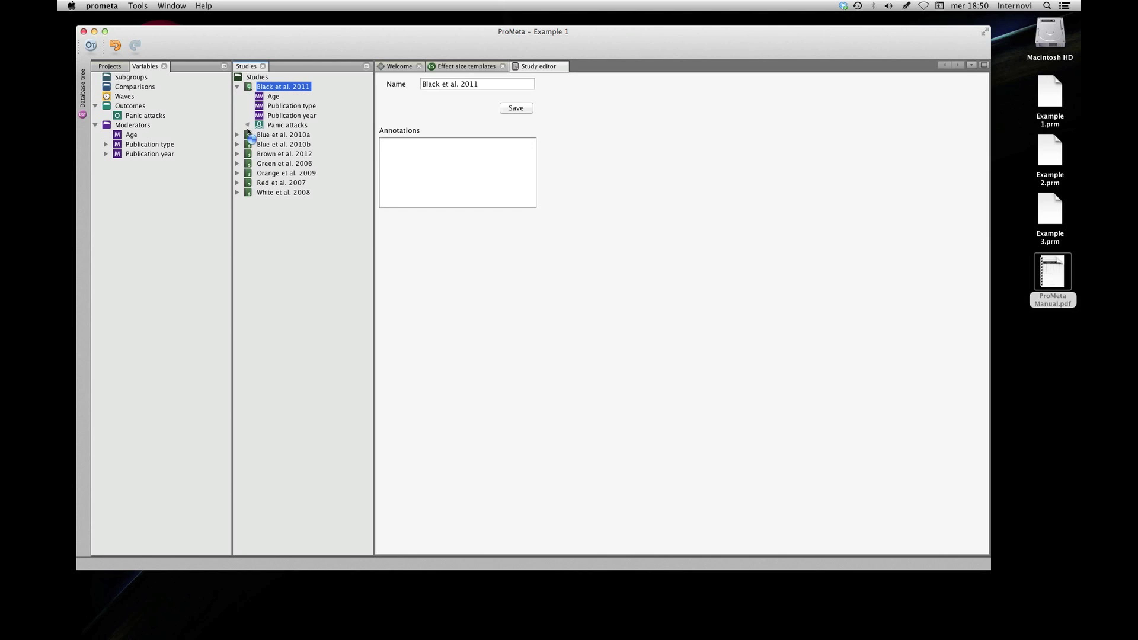
pyautogui.click(238, 144)
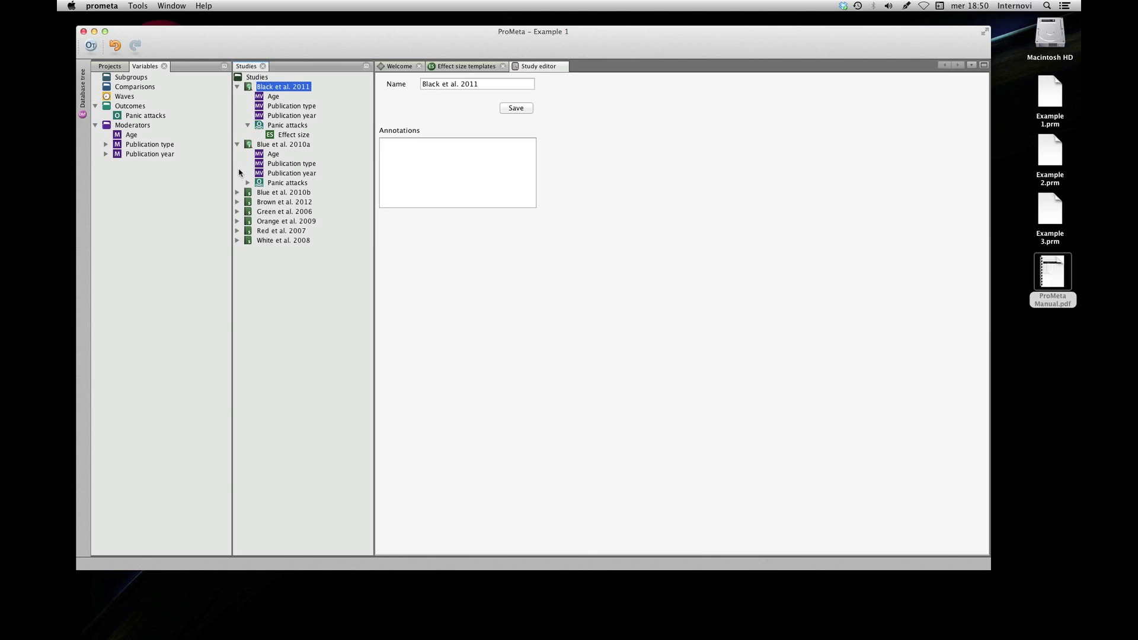
pyautogui.click(238, 193)
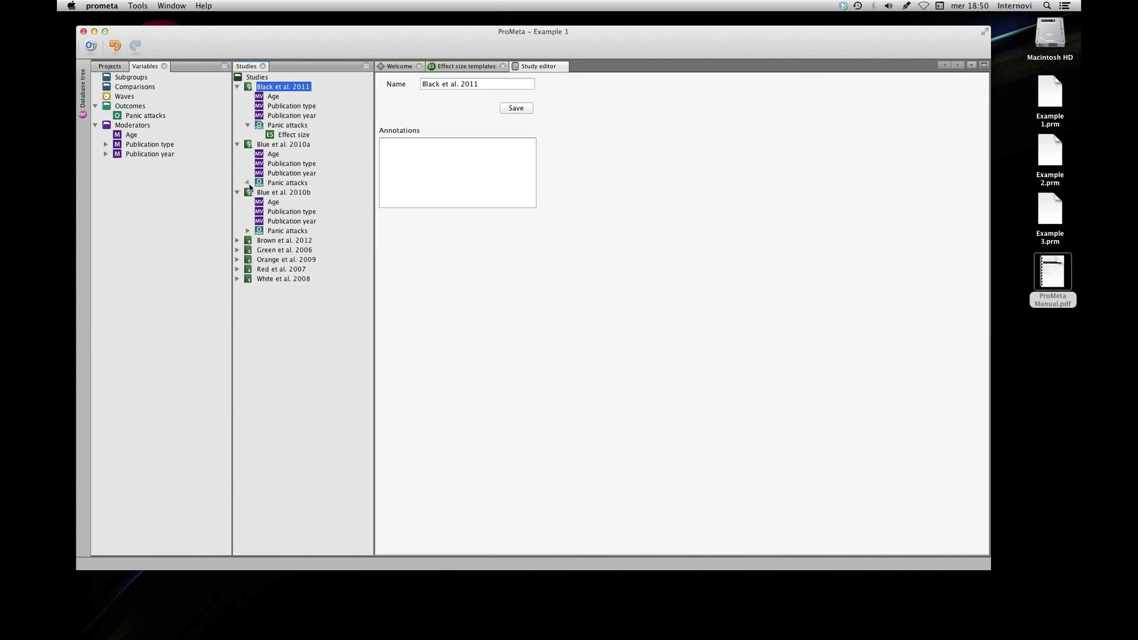
pyautogui.click(248, 182)
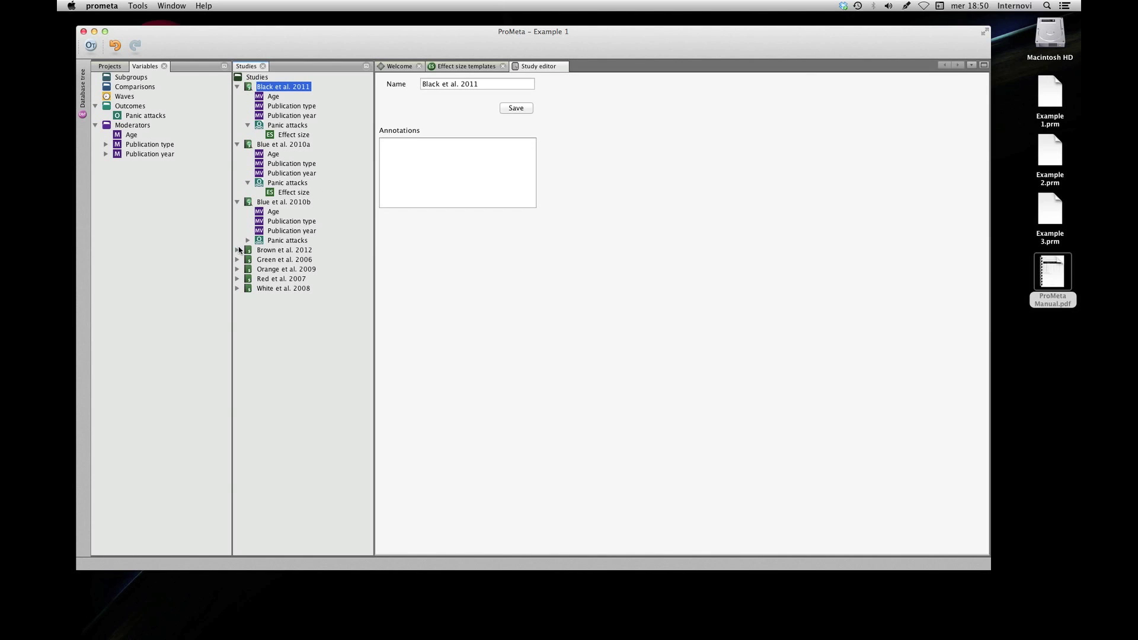
pyautogui.click(237, 249)
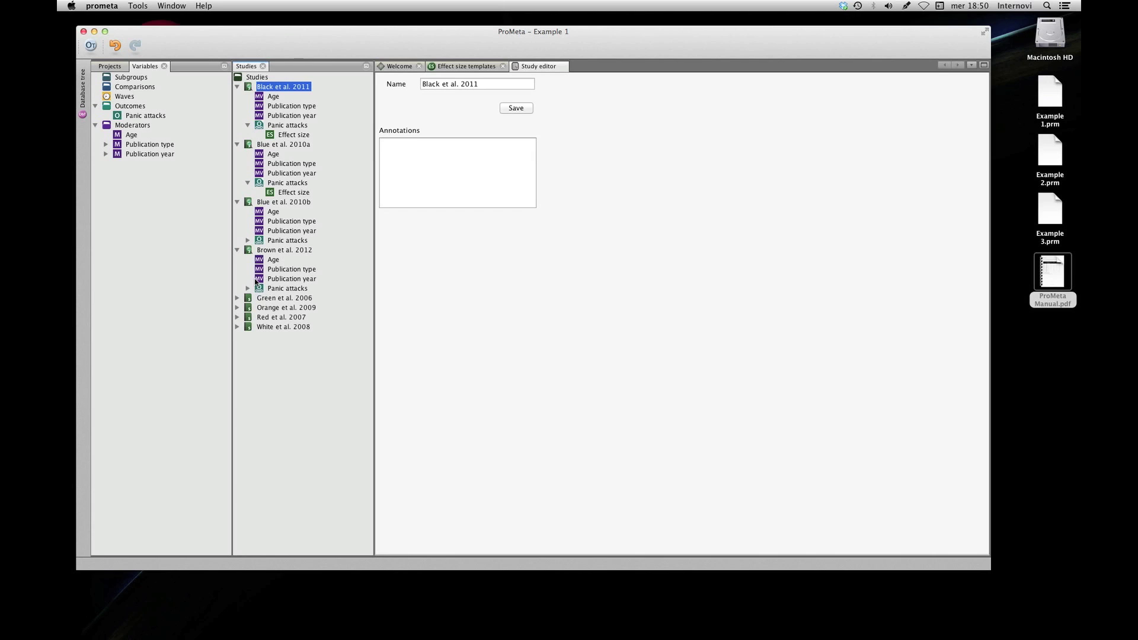
# Add a moderator recode variable named "Age recoded" under the Age moderator
pyautogui.click(132, 137)
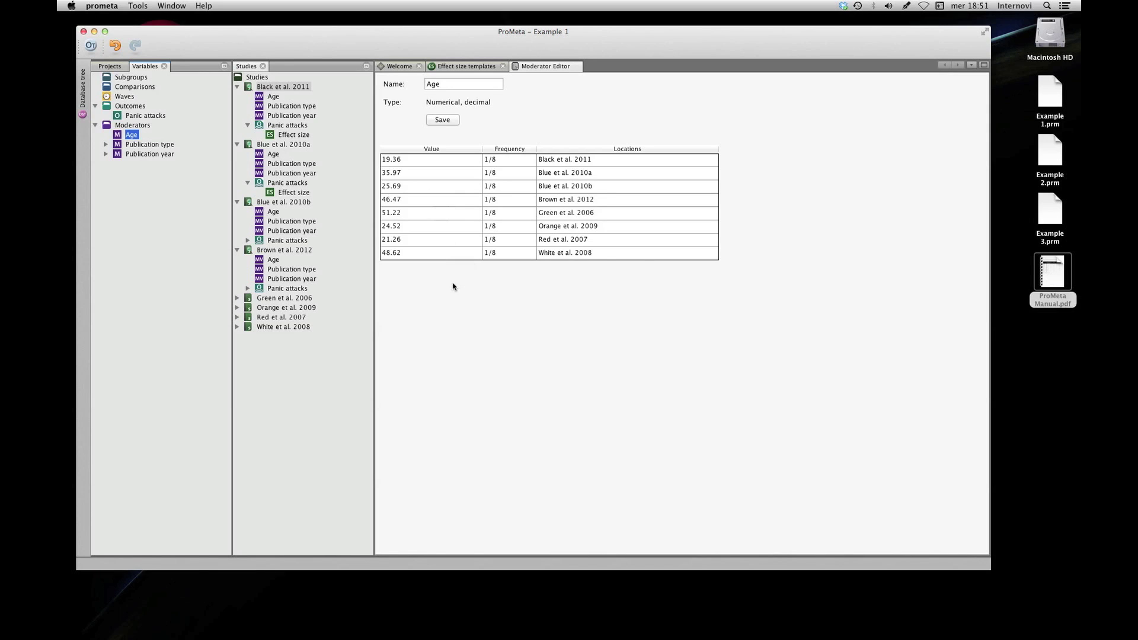
pyautogui.rightClick(137, 140)
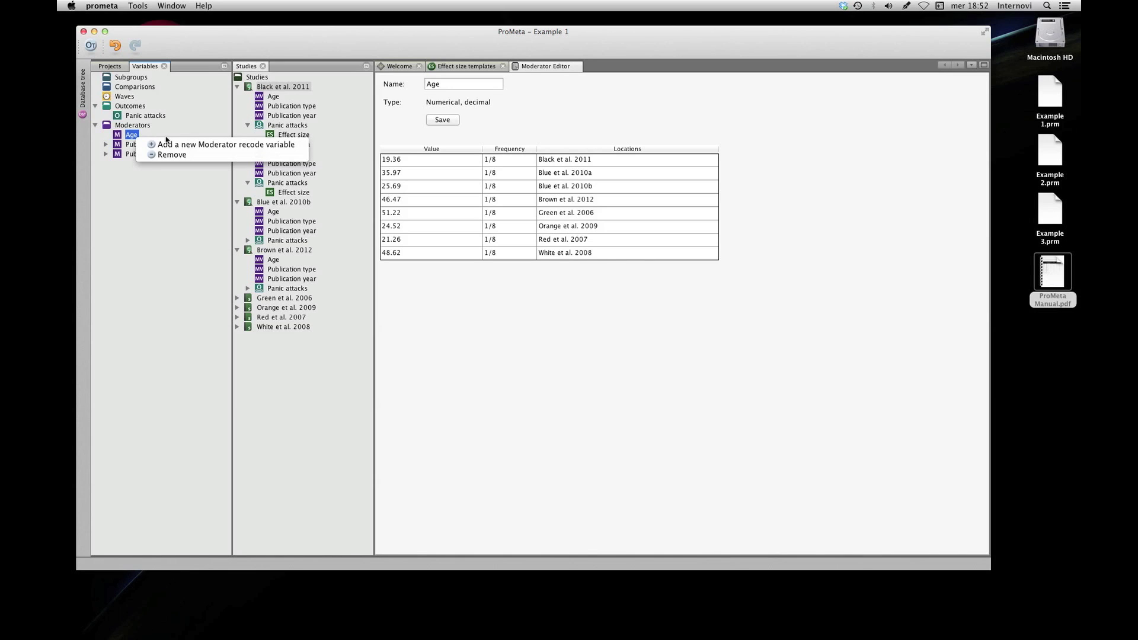
pyautogui.click(205, 145)
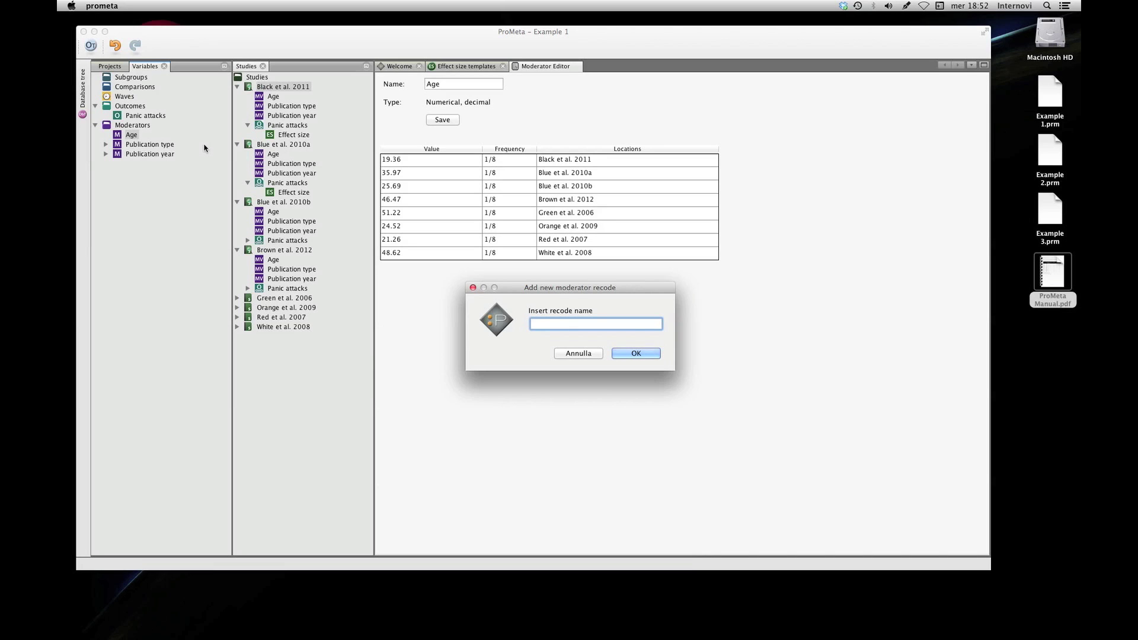
pyautogui.write('Age recoded')
pyautogui.click(644, 358)
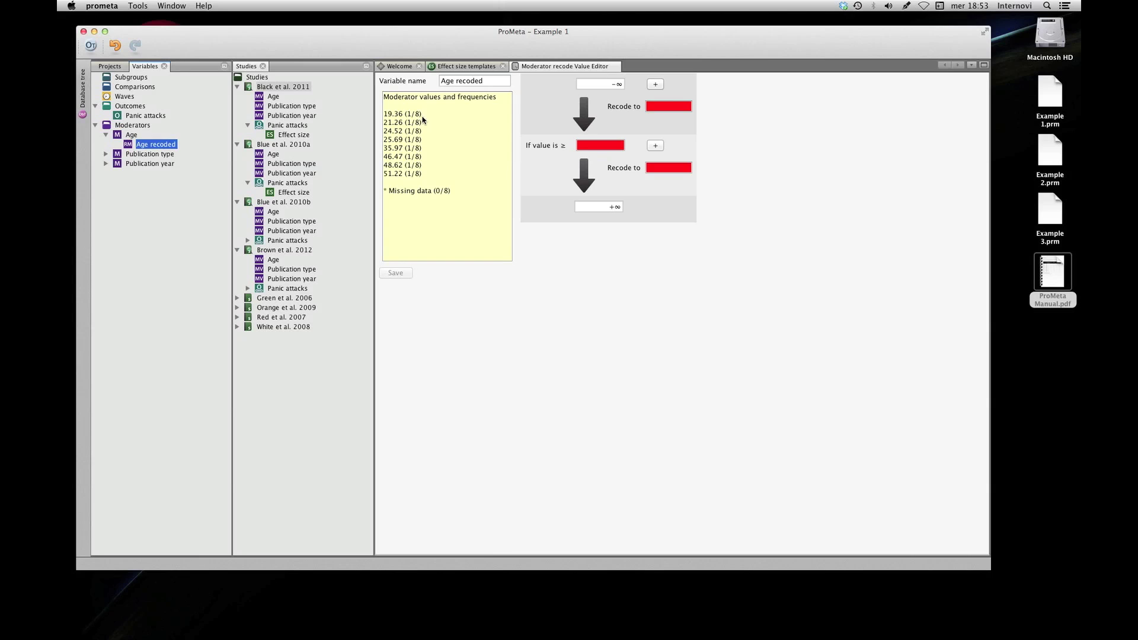
# Set the recode threshold to 30, labelling ages below it Youth and ages from it upward Adult
pyautogui.click(608, 147)
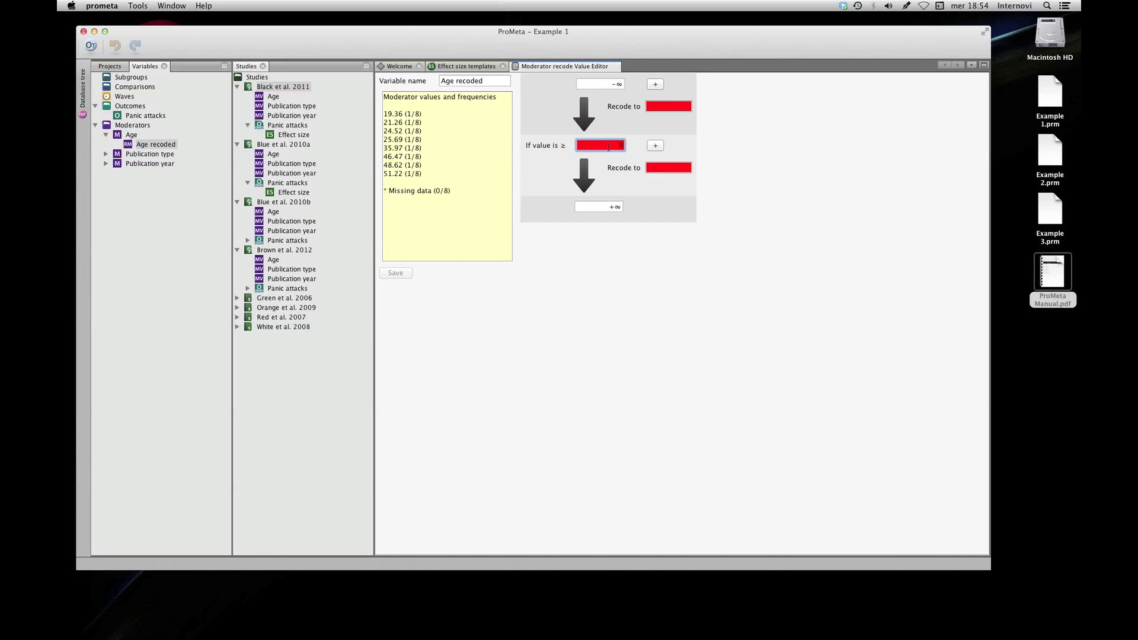
pyautogui.write('30')
pyautogui.click(664, 106)
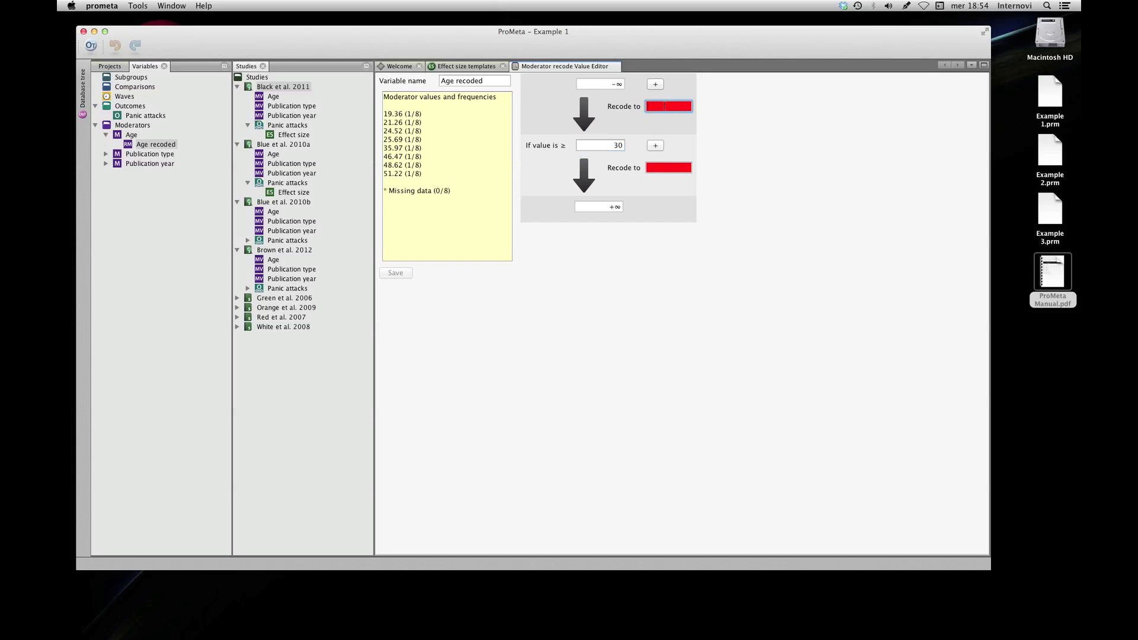
pyautogui.write('Youth')
pyautogui.click(671, 167)
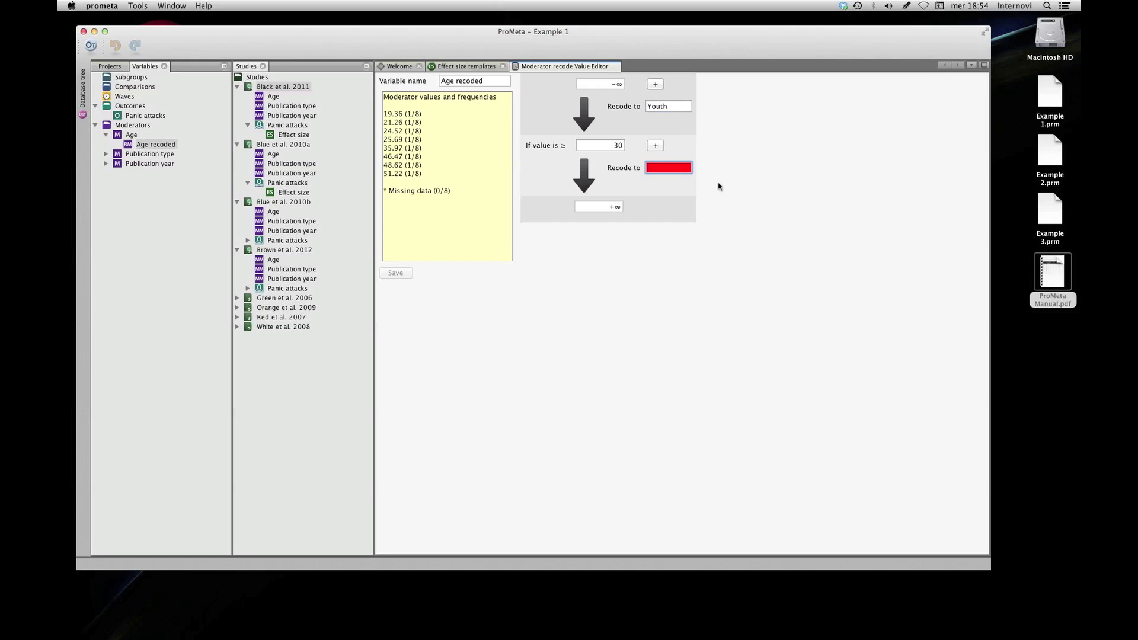
pyautogui.write('Adult')
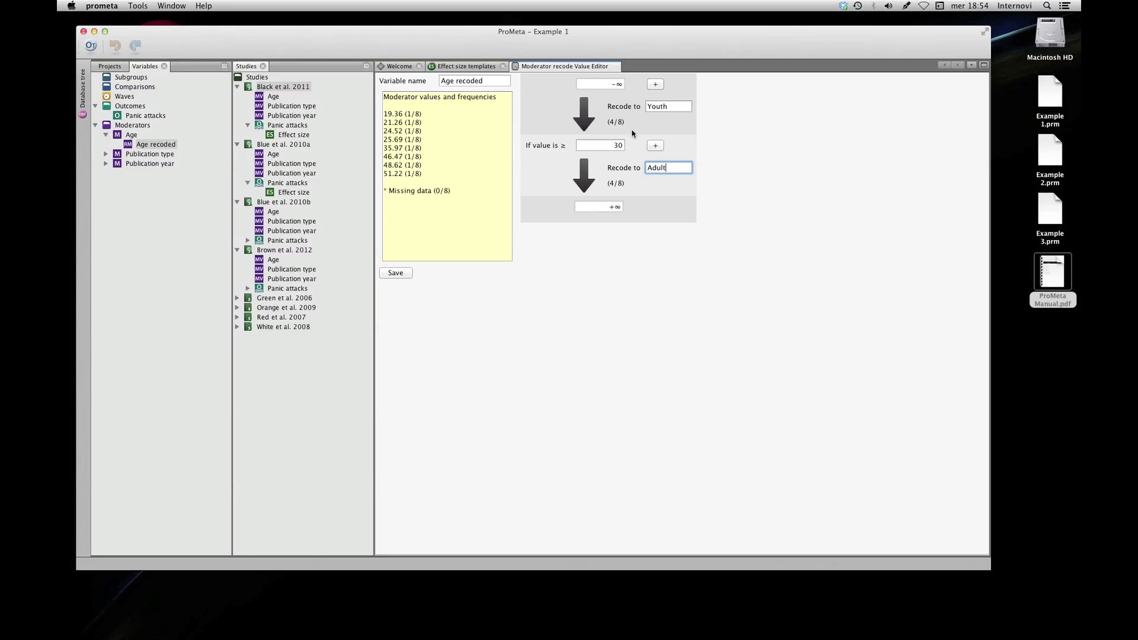
pyautogui.moveTo(617, 124)
pyautogui.moveTo(620, 187)
# Insert an extra recode interval between Youth and Adult with threshold 15 and label qqqq
pyautogui.click(655, 84)
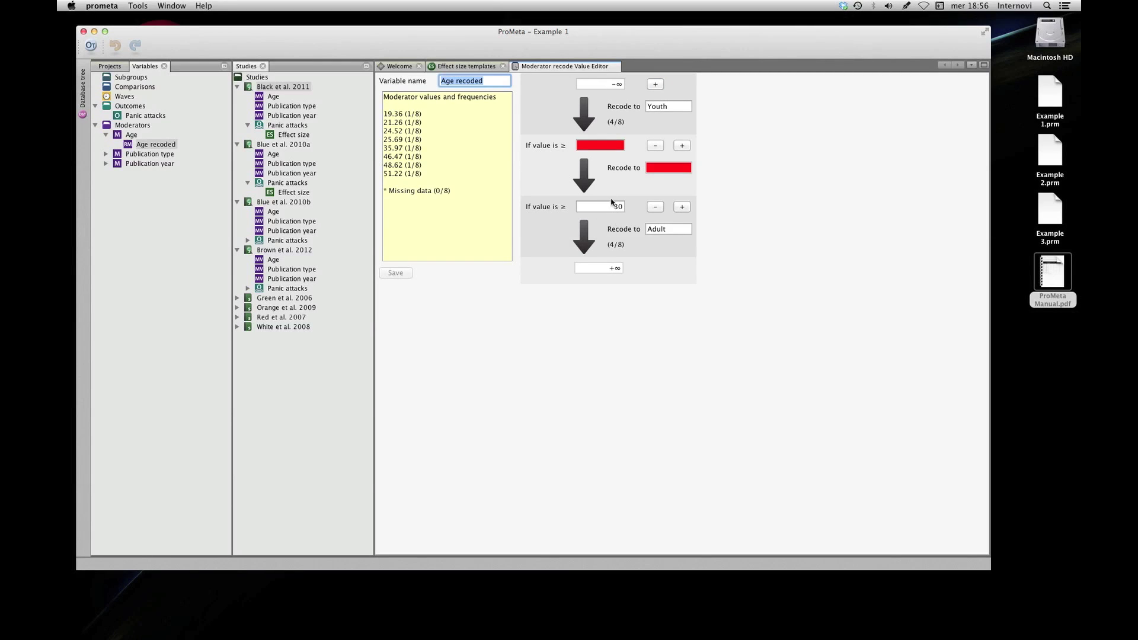
pyautogui.click(604, 143)
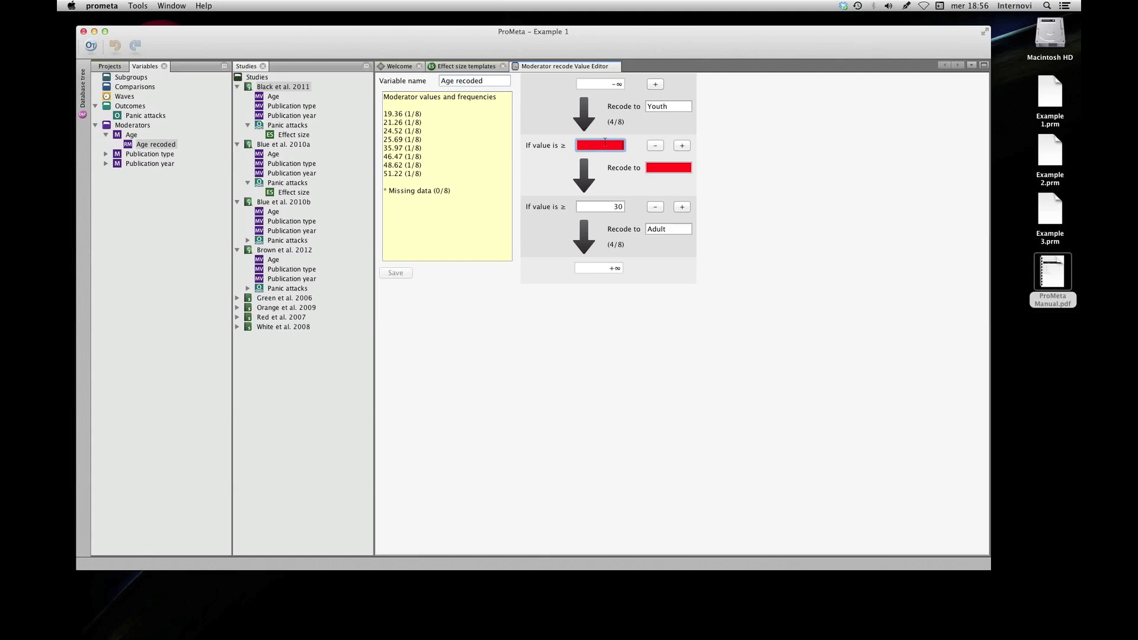
pyautogui.write('15')
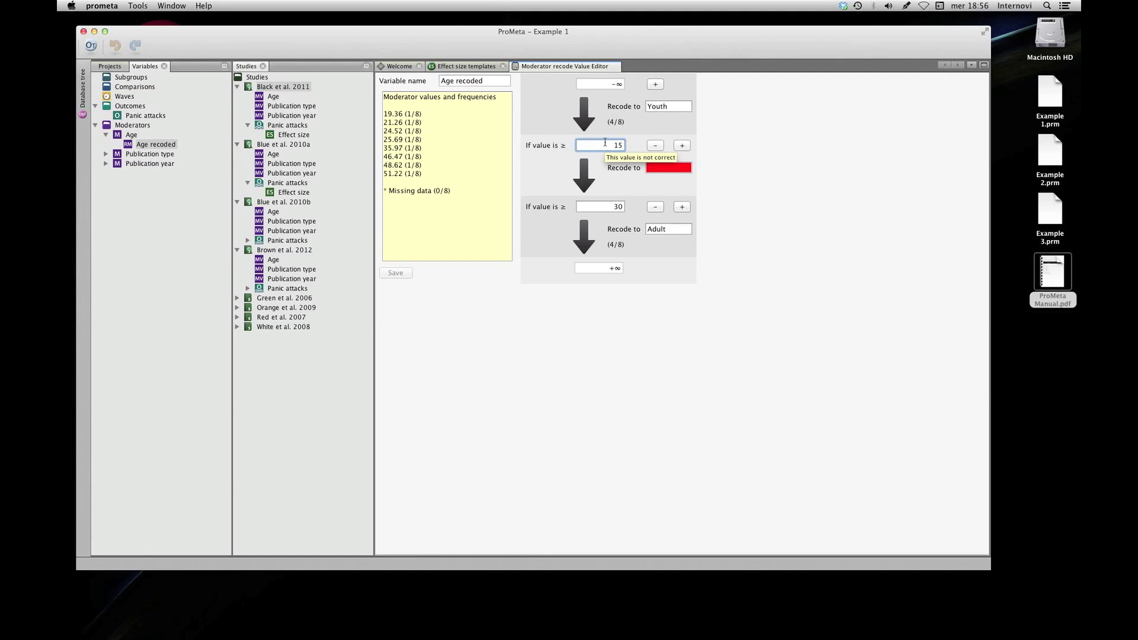
pyautogui.press('Tab')
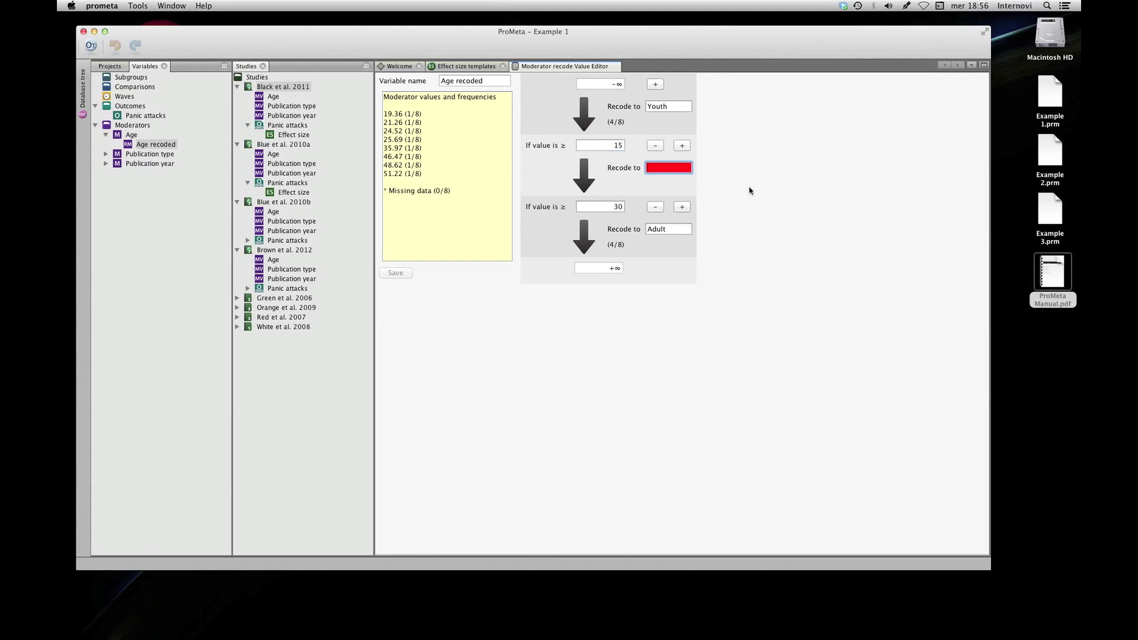
pyautogui.write('qqqq')
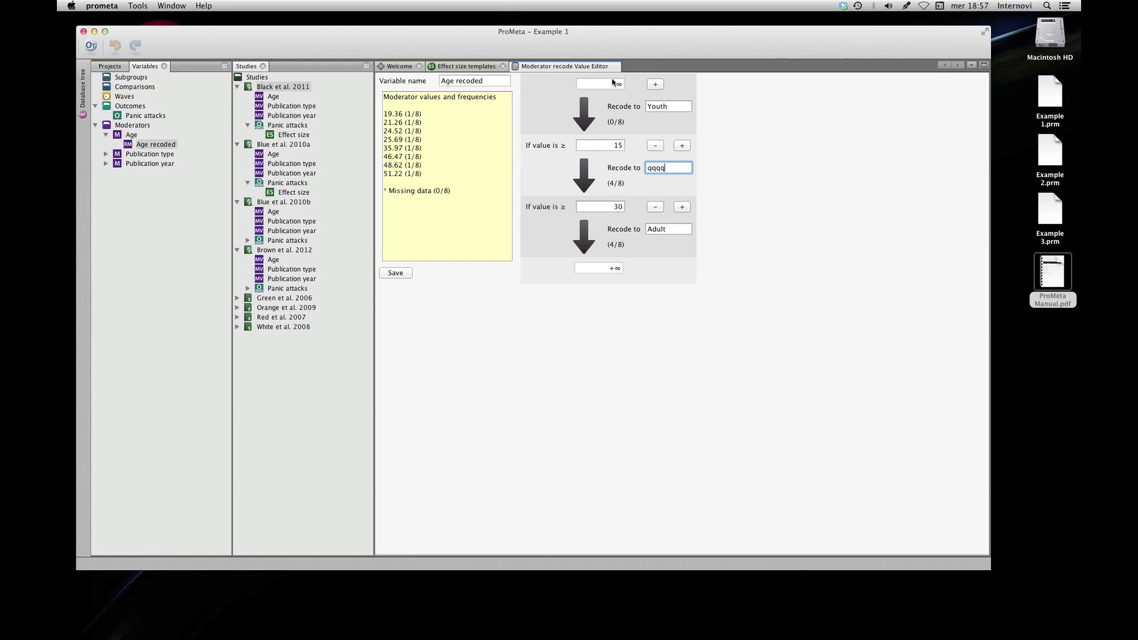
# Try 33 as the threshold of the qqqq interval and remove that interval from the recode
pyautogui.doubleClick(625, 144)
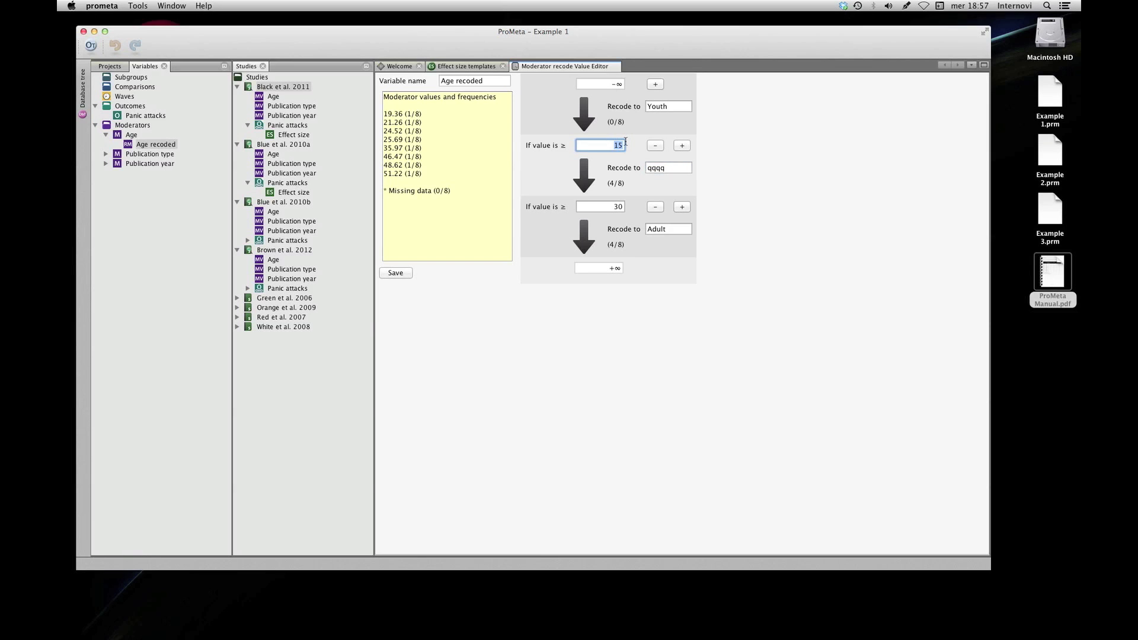
pyautogui.write('33')
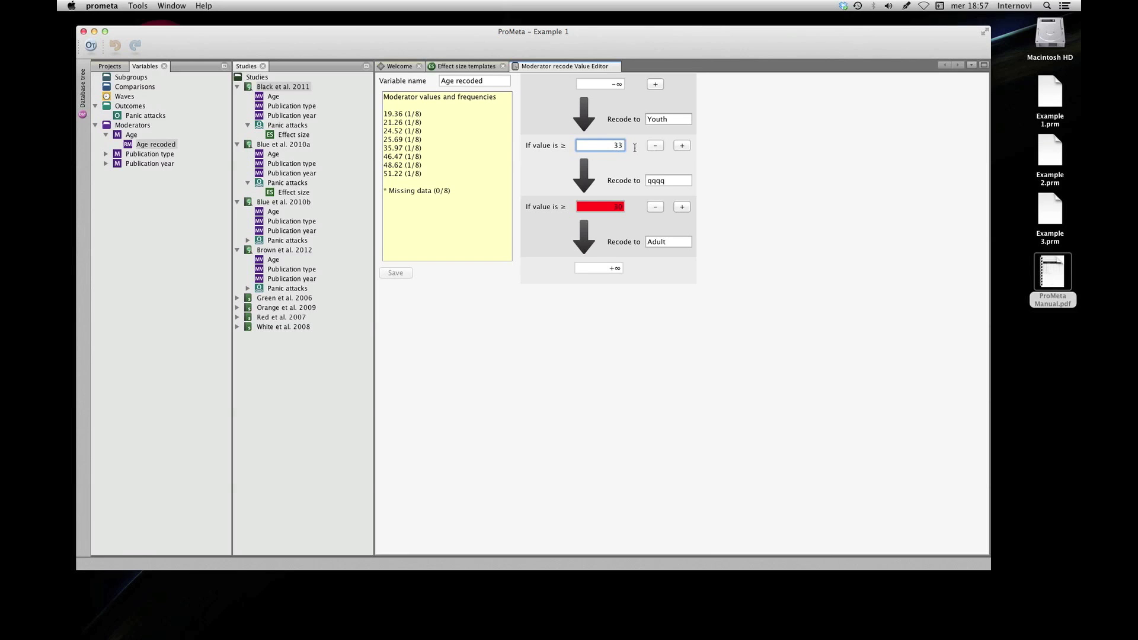
pyautogui.click(654, 147)
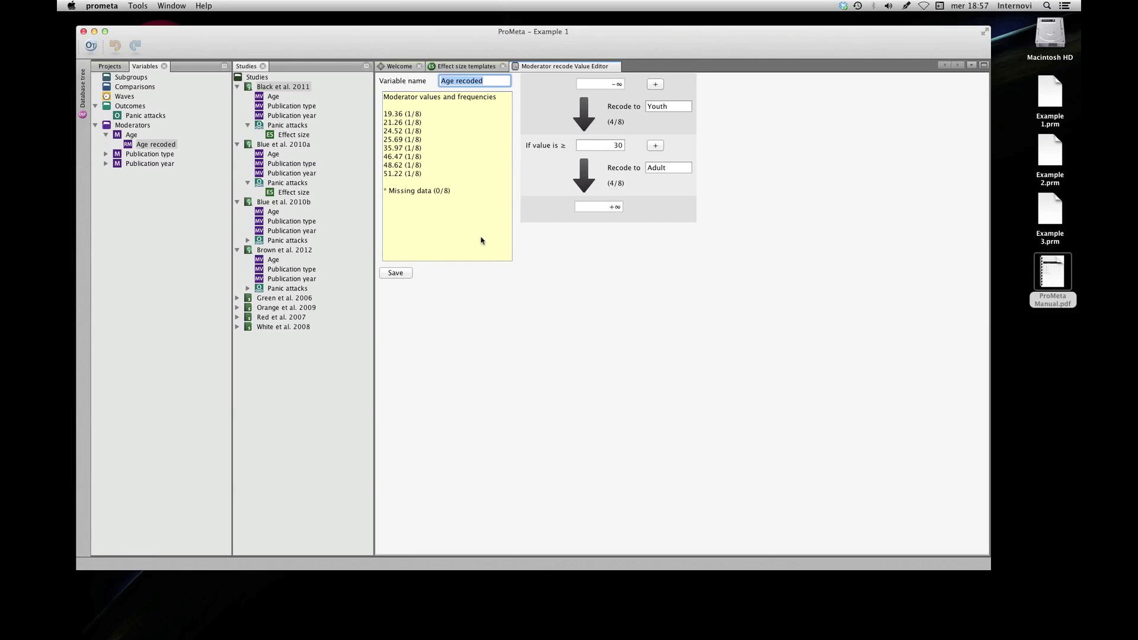
# Save the Age recoded variable and open the settings of the Pre-analysis project
pyautogui.click(399, 273)
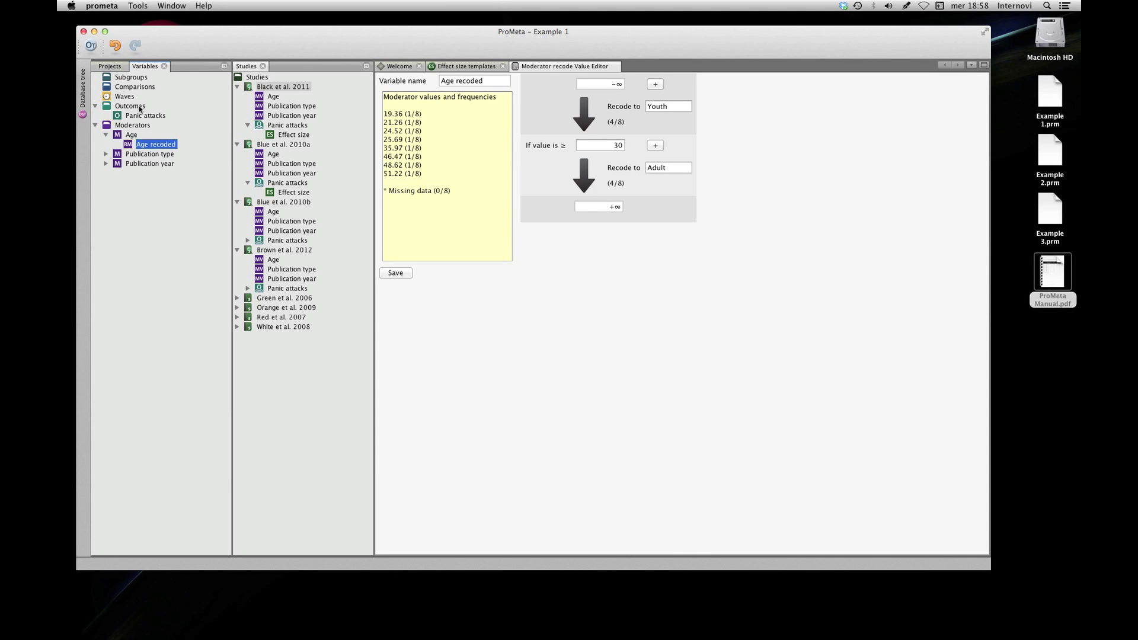
pyautogui.click(109, 70)
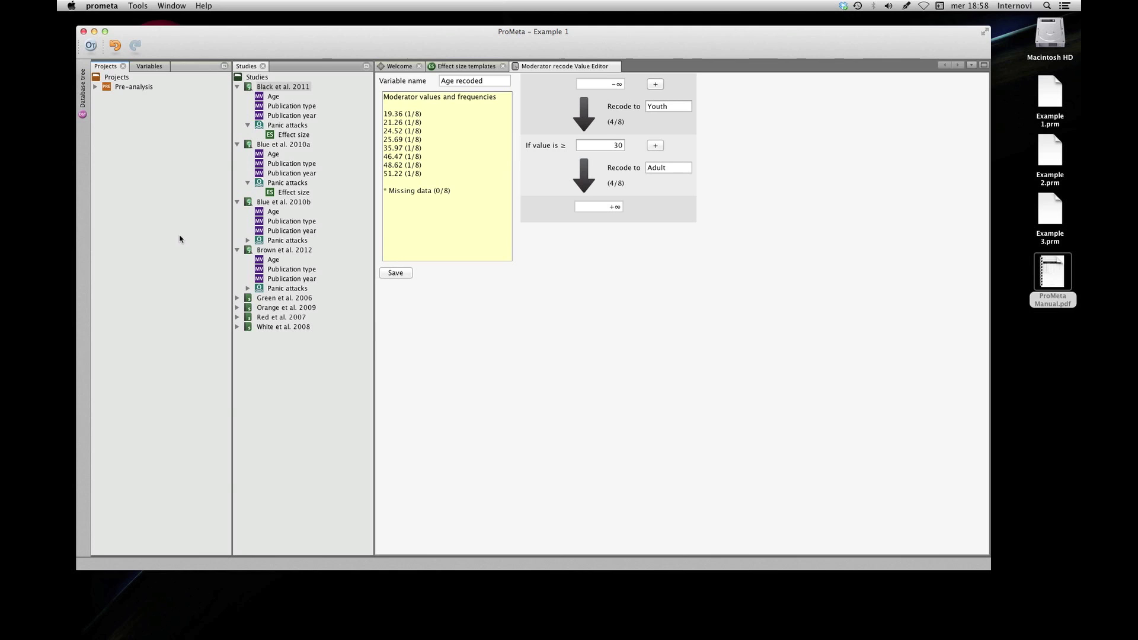
pyautogui.doubleClick(132, 87)
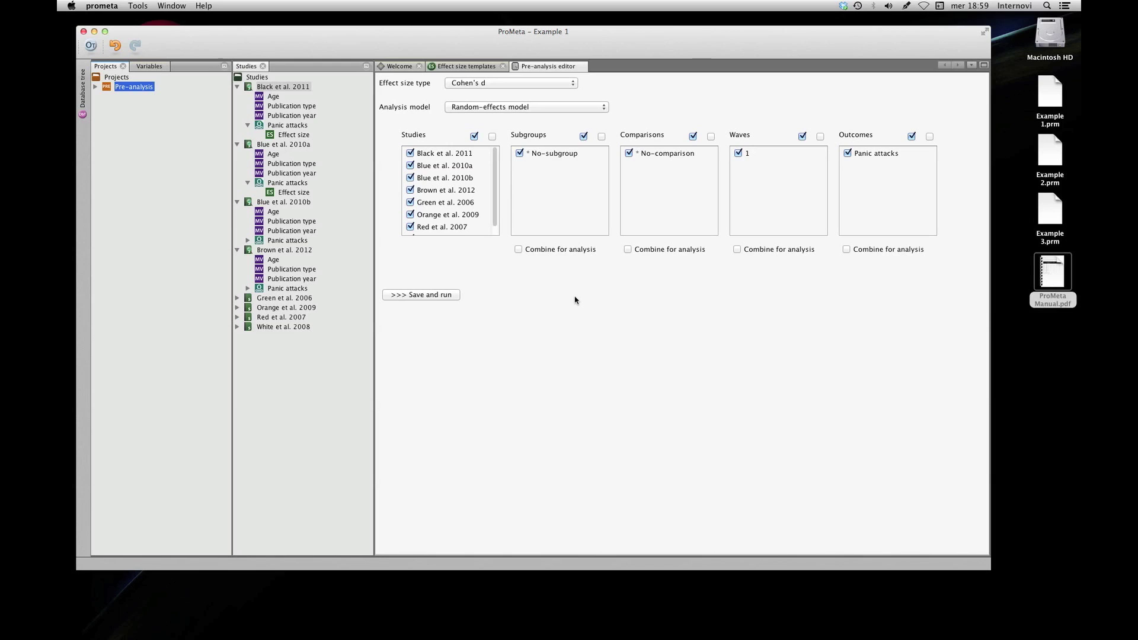
# Define a new analysis project named "Progetto"
pyautogui.click(116, 77)
pyautogui.rightClick(116, 77)
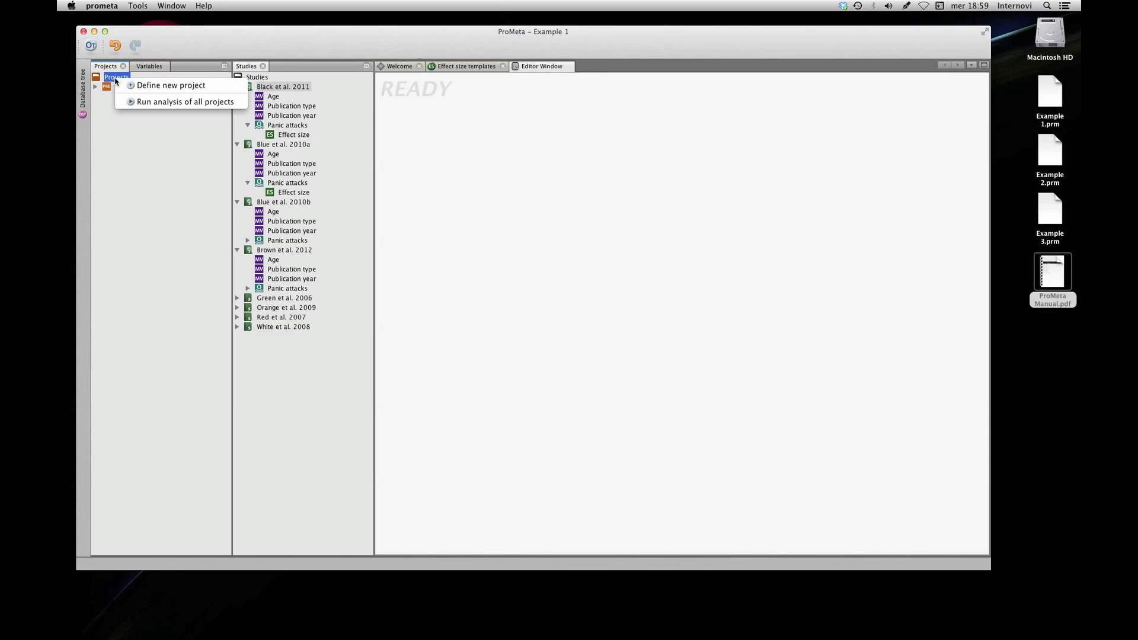
pyautogui.click(224, 90)
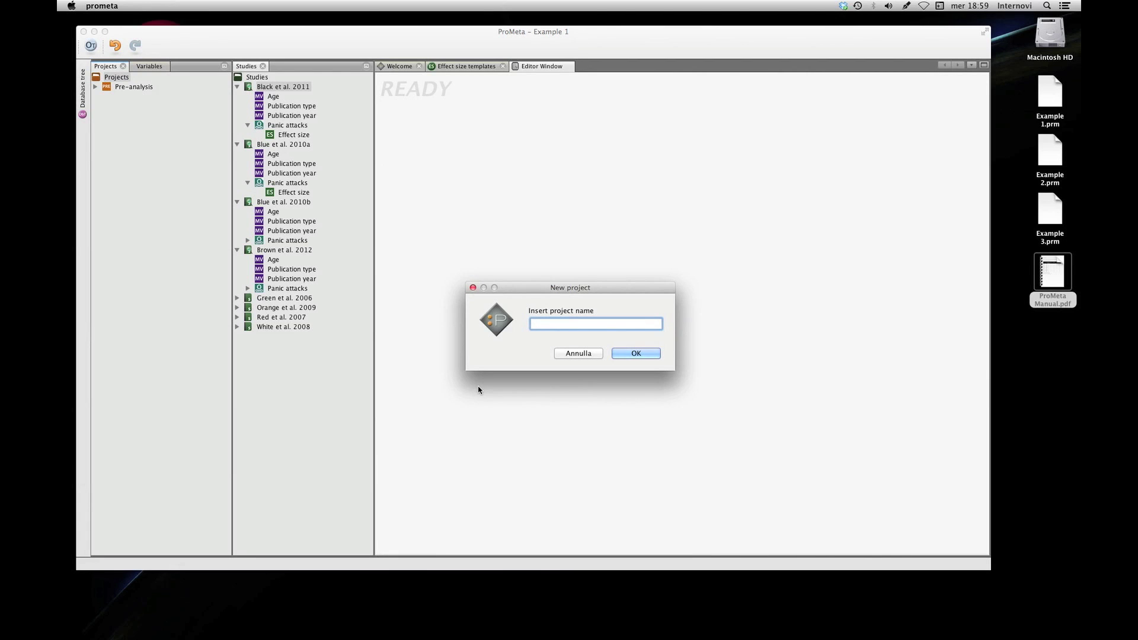
pyautogui.write('Progetto')
pyautogui.click(635, 355)
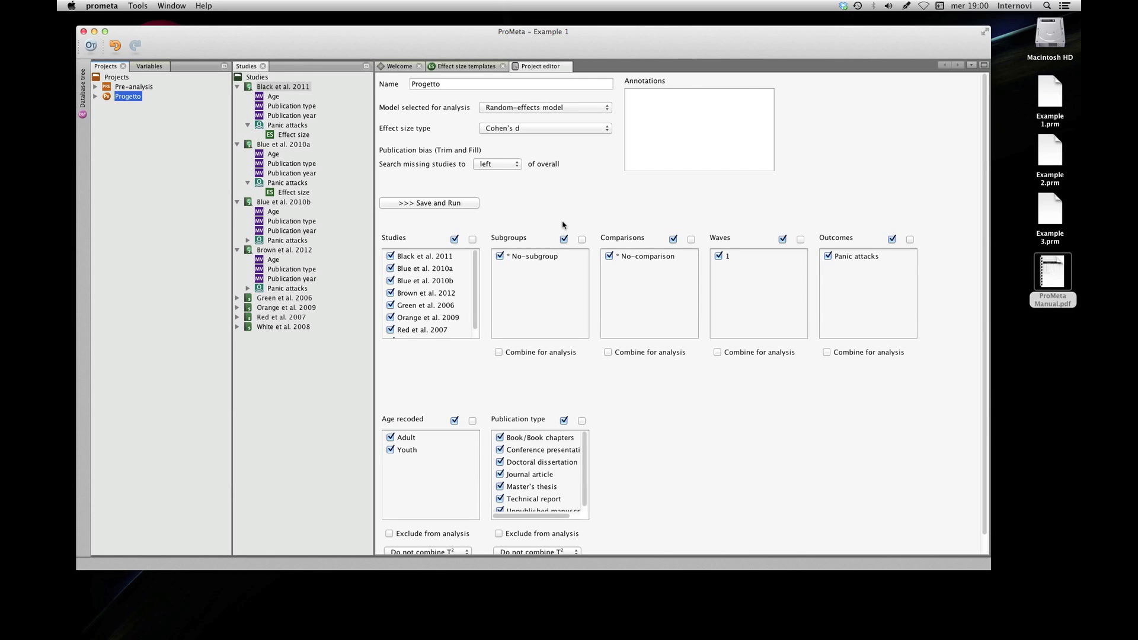
# Configure Progetto with the random-effects model, Odds ratio as effect size type, and left as the Trim and Fill search side
pyautogui.click(449, 87)
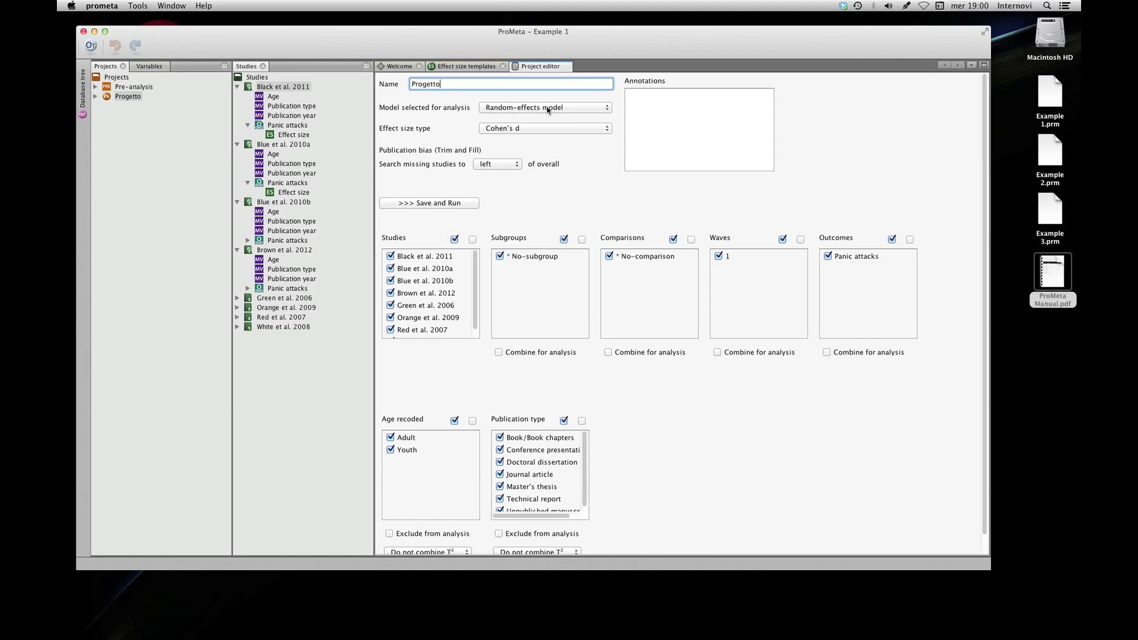
pyautogui.click(607, 110)
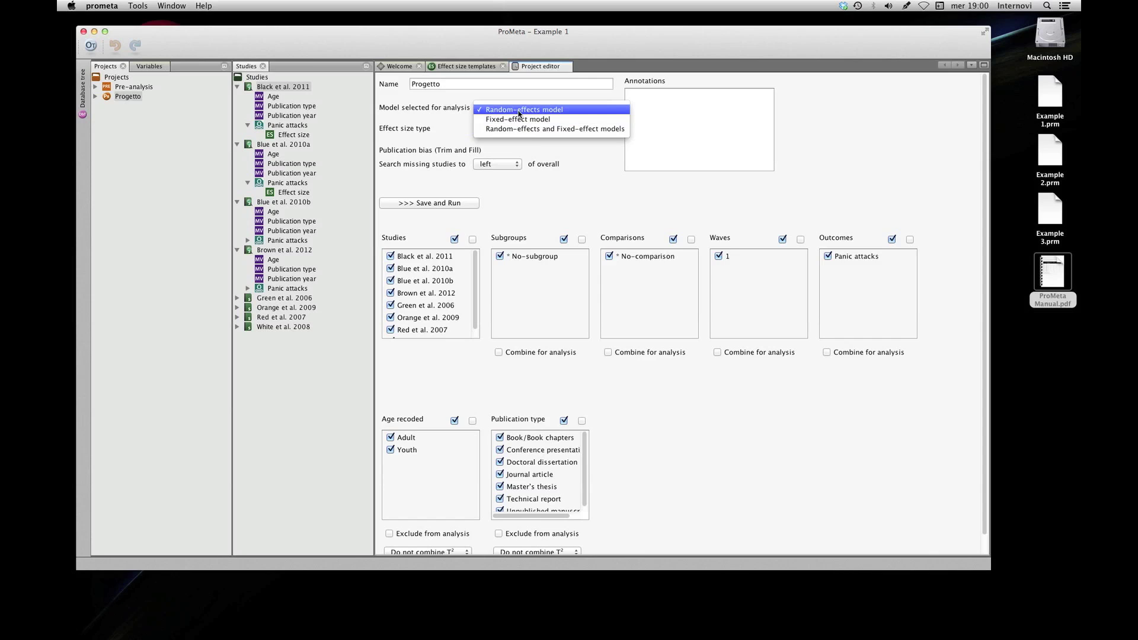
pyautogui.click(524, 112)
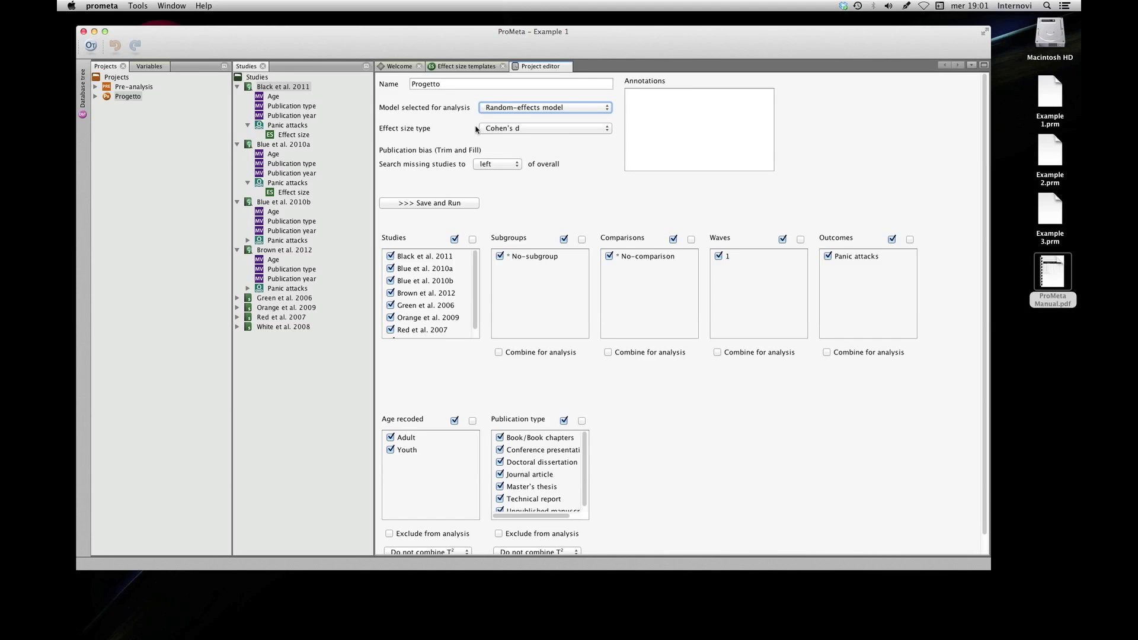
pyautogui.click(607, 129)
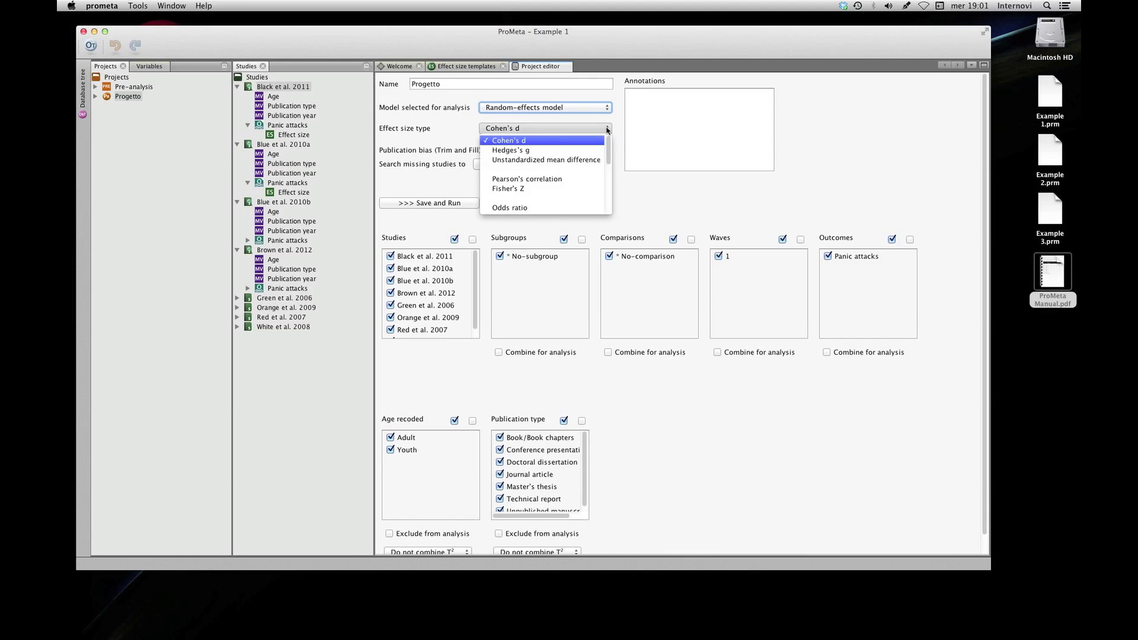
pyautogui.scroll(-3, 545, 178)
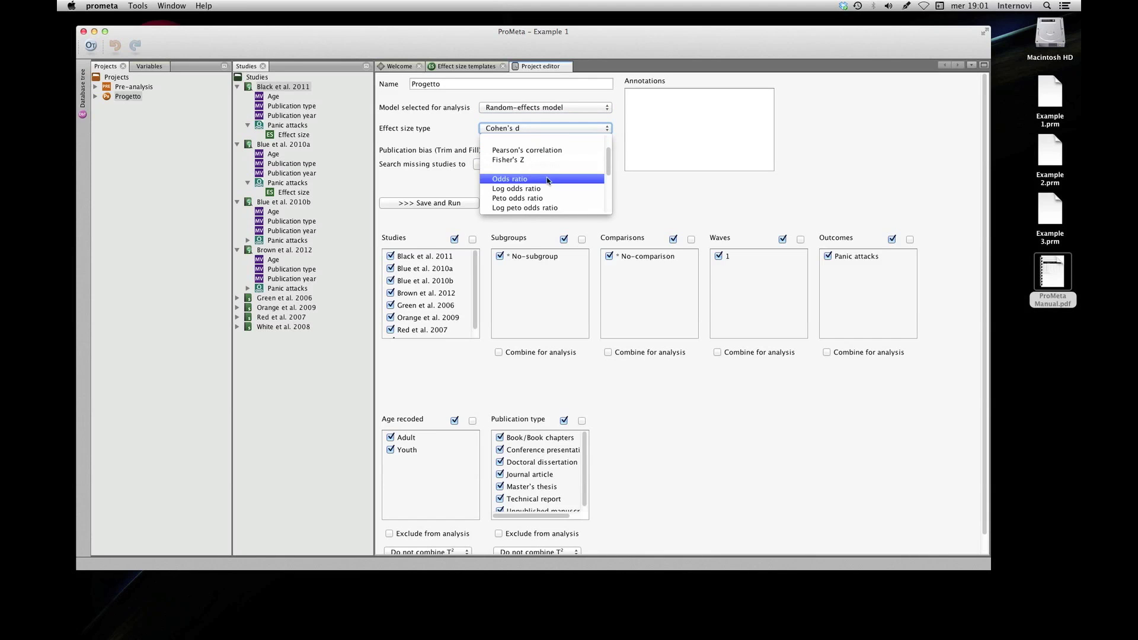
pyautogui.click(546, 180)
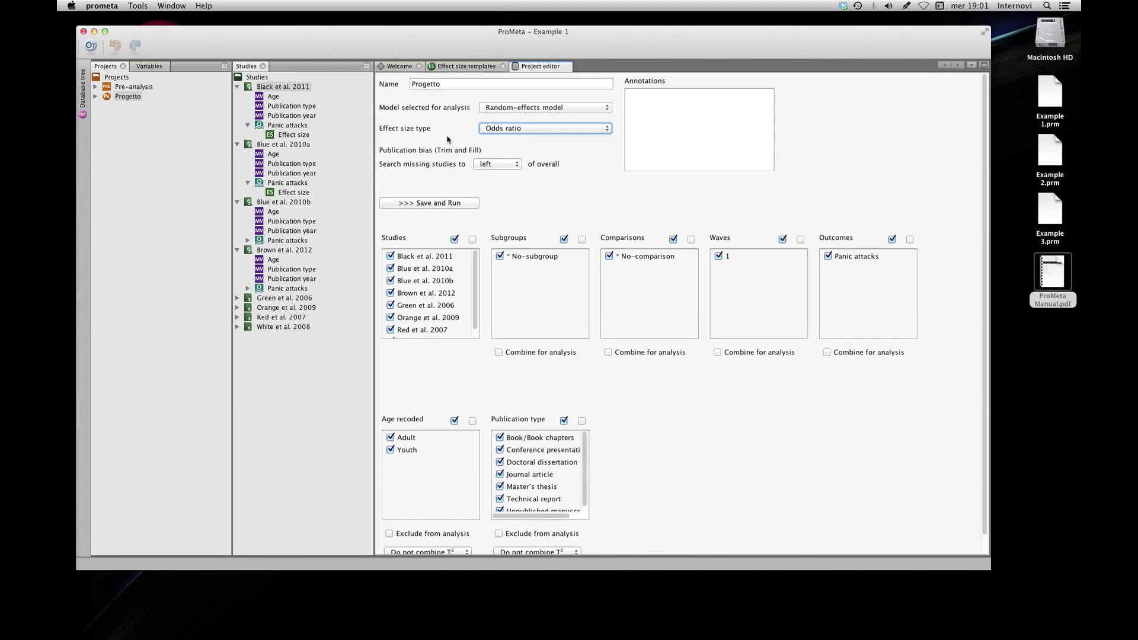
pyautogui.click(517, 164)
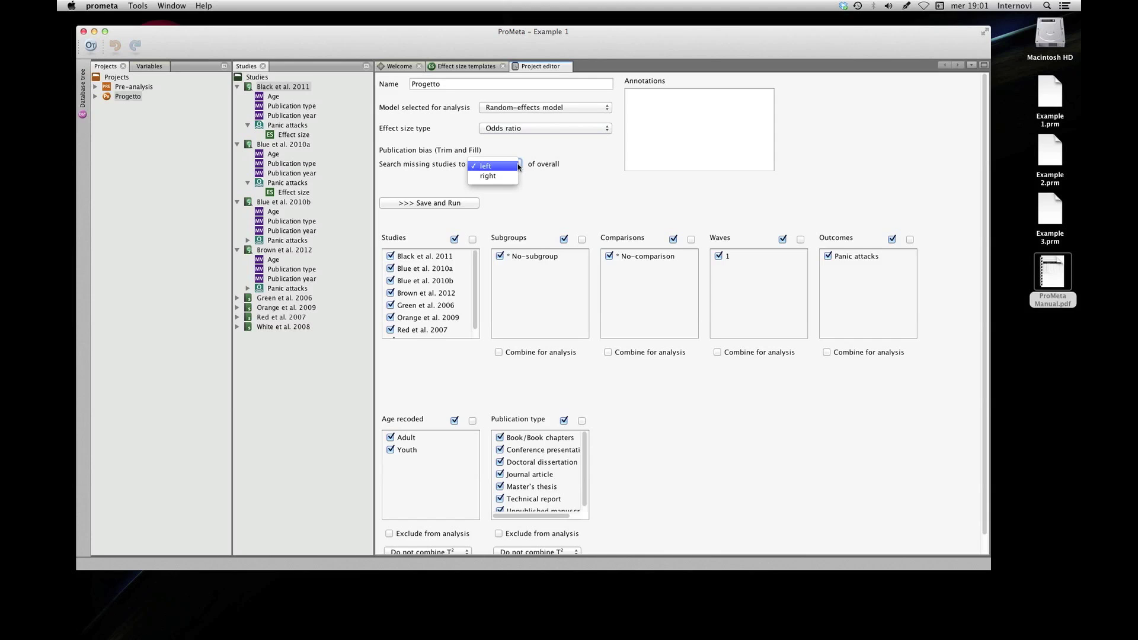
pyautogui.click(558, 148)
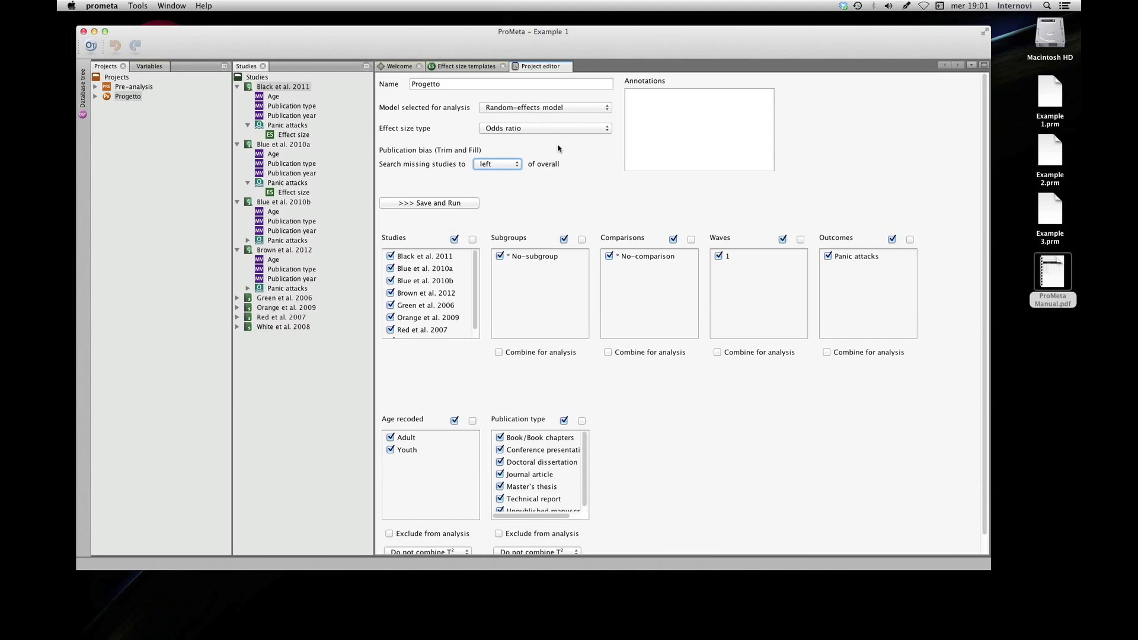
# Set the Trim and Fill search side to right and review the list of included studies
pyautogui.click(517, 166)
pyautogui.click(498, 176)
pyautogui.scroll(-1, 477, 296)
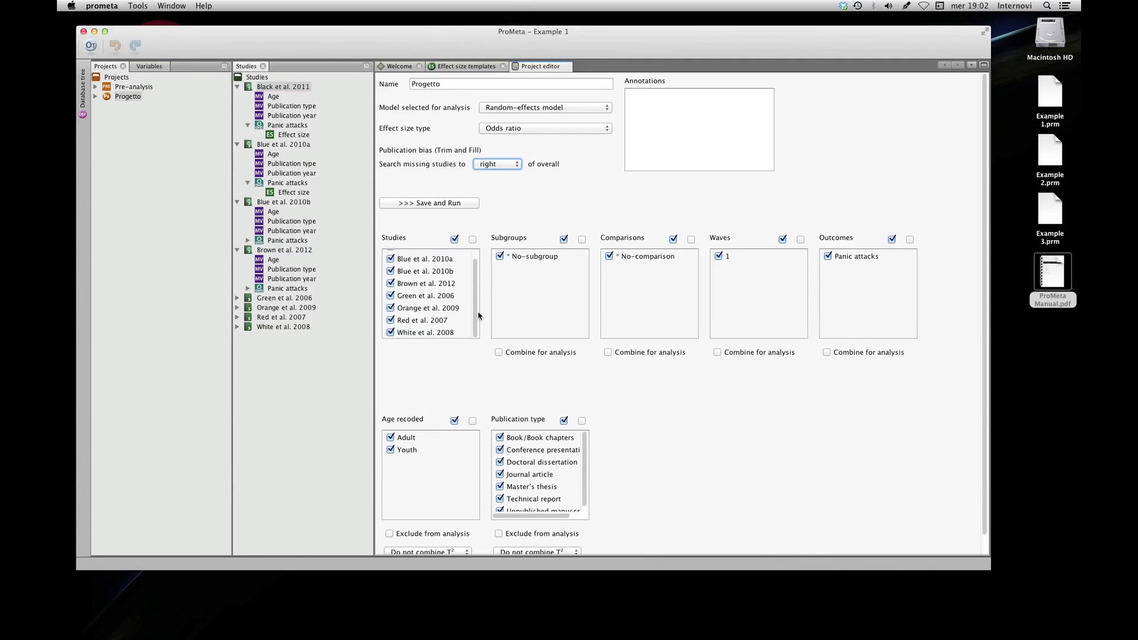
pyautogui.scroll(1, 477, 302)
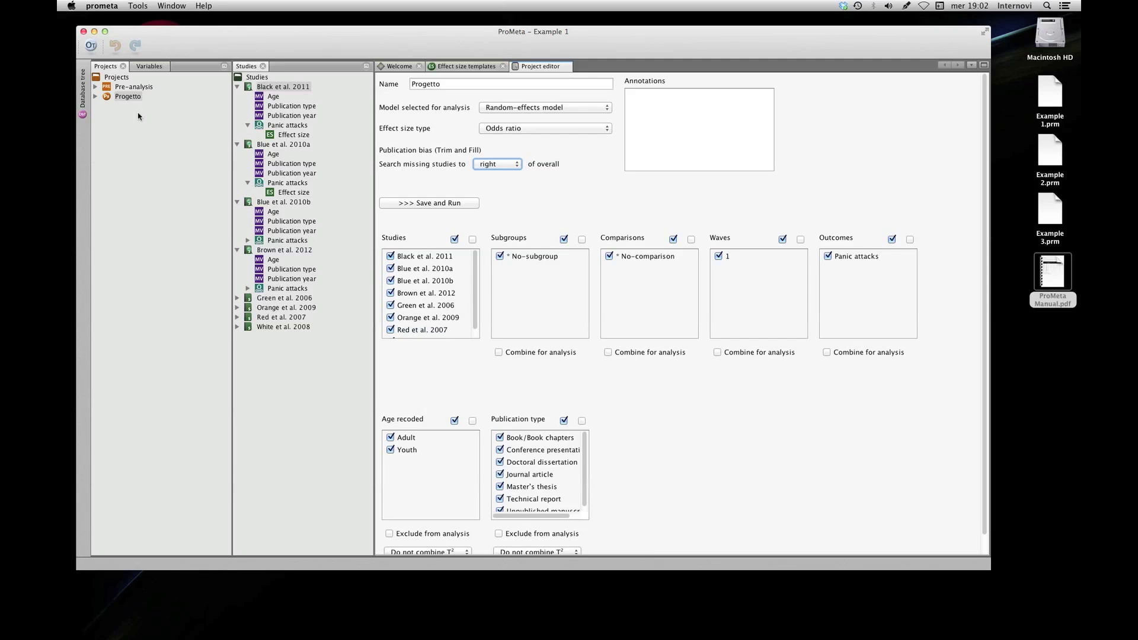
# Try excluding the Blue et al. 2010b study and the Age recoded and Publication type moderators, and look at the Age recoded T² options
pyautogui.click(391, 281)
pyautogui.click(390, 280)
pyautogui.scroll(-2, 540, 312)
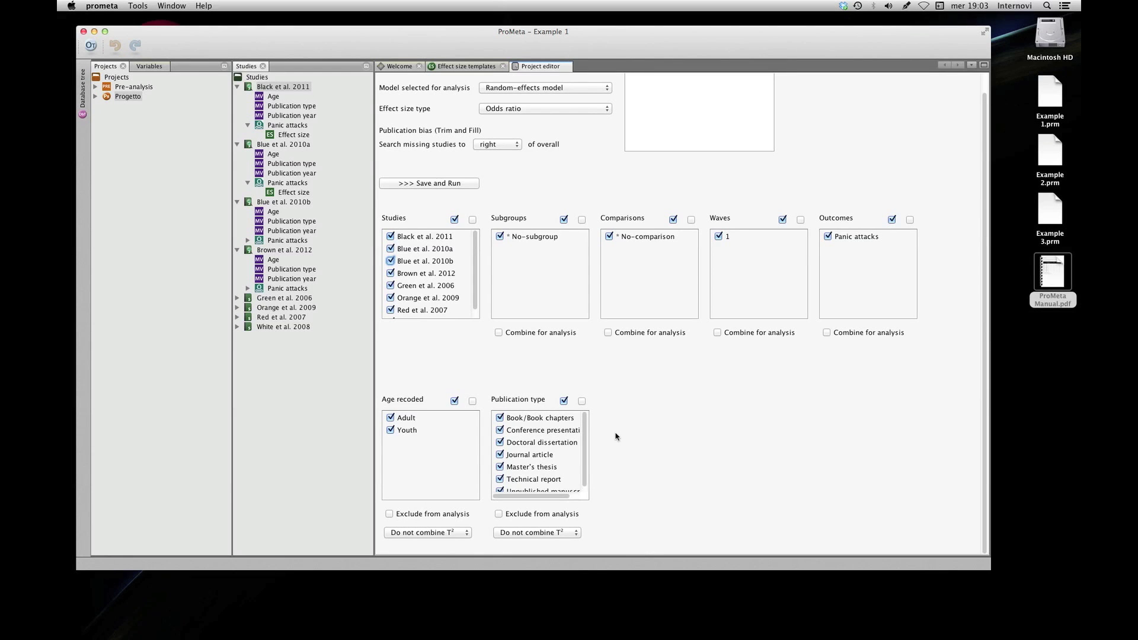
pyautogui.click(390, 514)
pyautogui.click(499, 514)
pyautogui.click(499, 514)
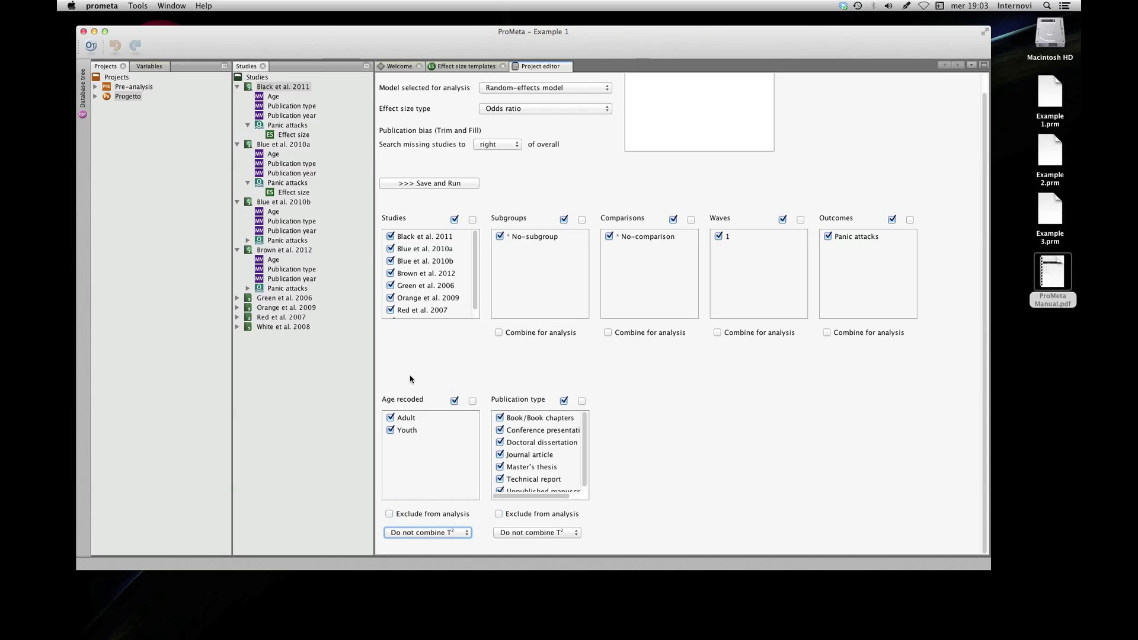
pyautogui.click(468, 535)
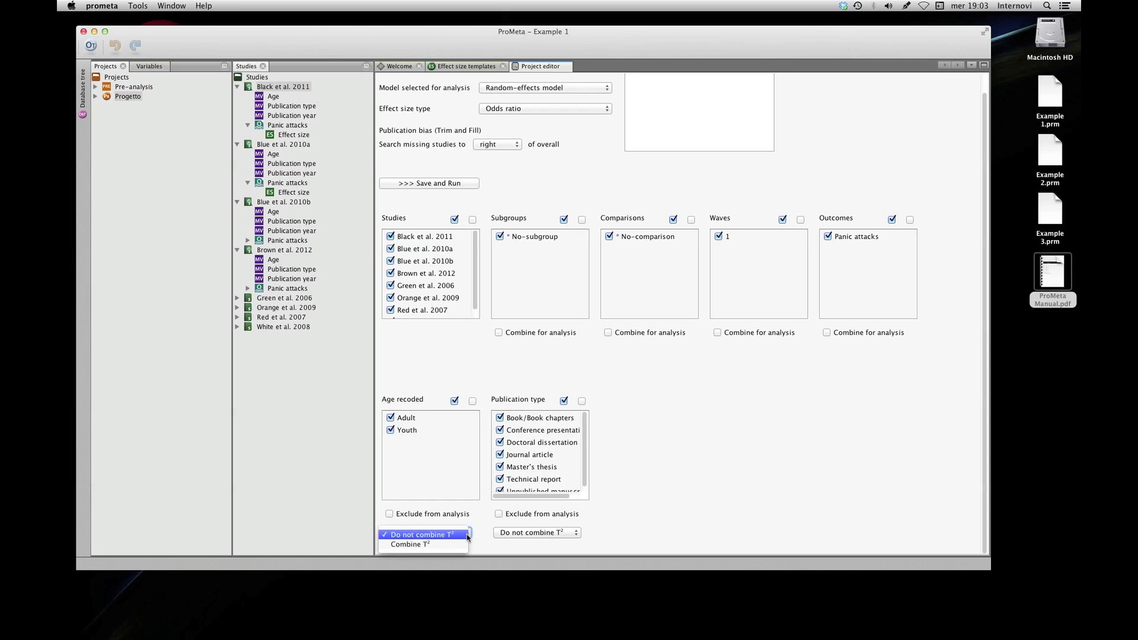
pyautogui.click(467, 536)
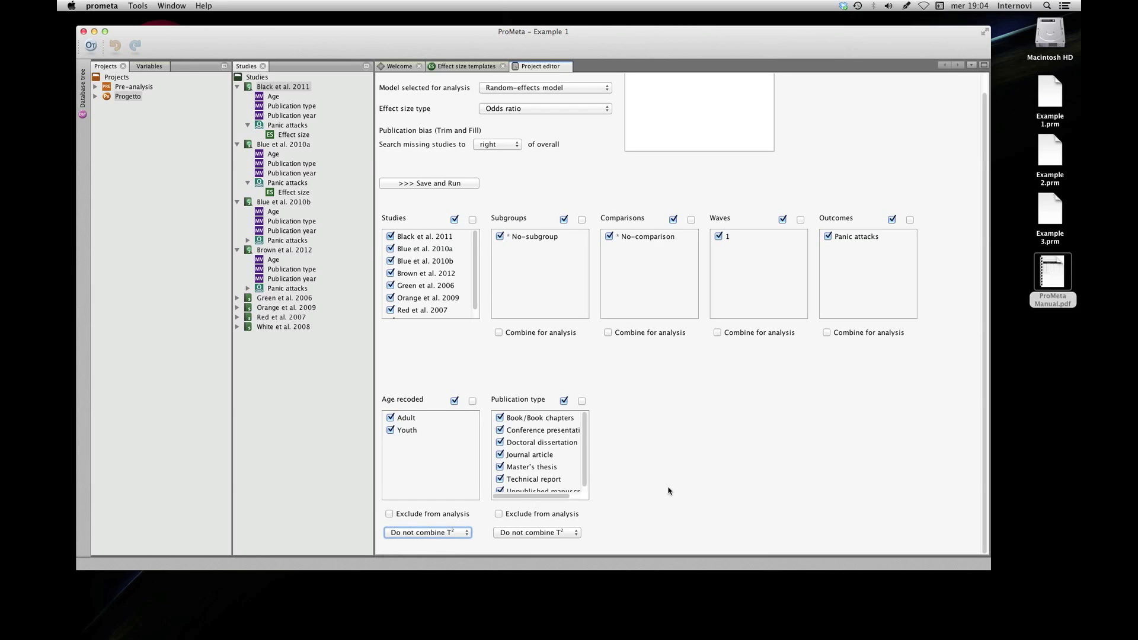
# Save and run the Progetto analysis and open its Summary Statistics report
pyautogui.scroll(1, 593, 197)
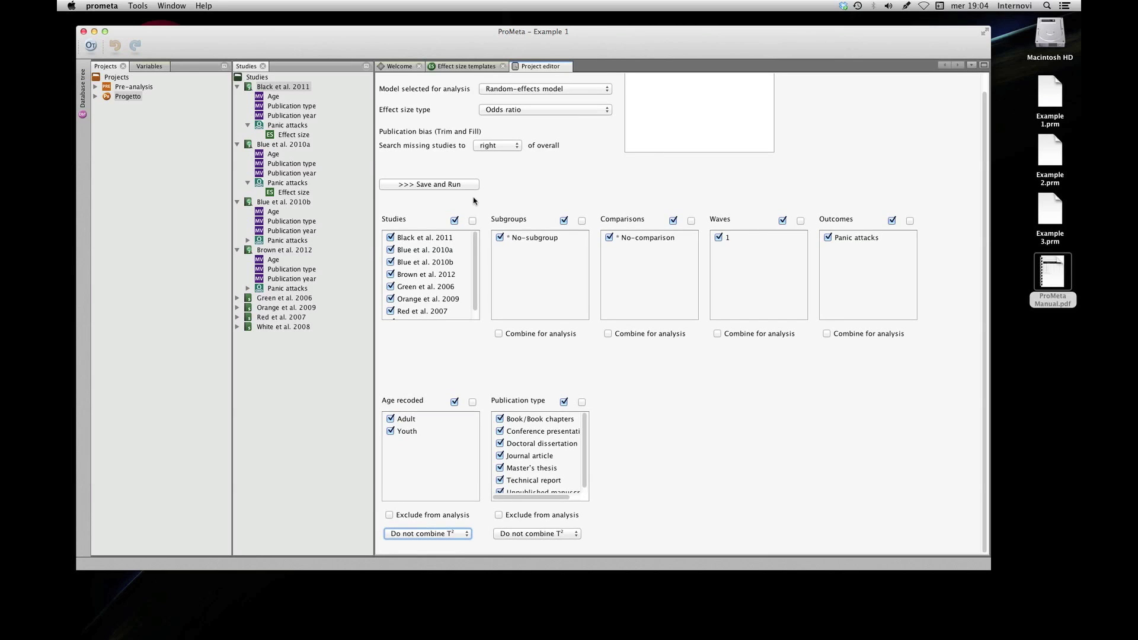
pyautogui.click(429, 185)
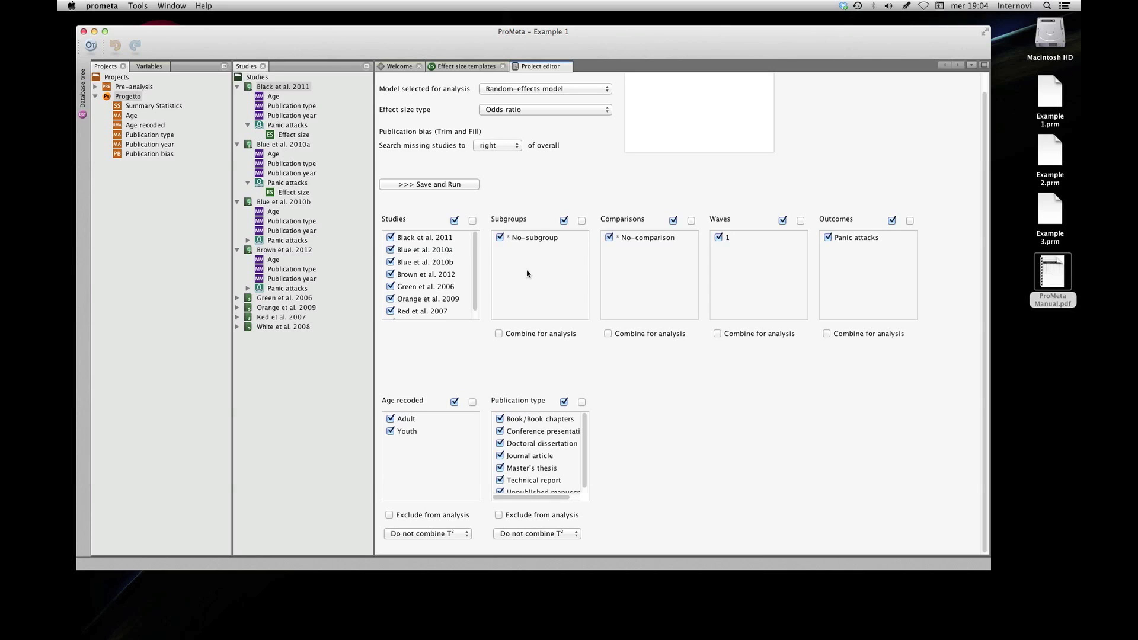
pyautogui.doubleClick(144, 106)
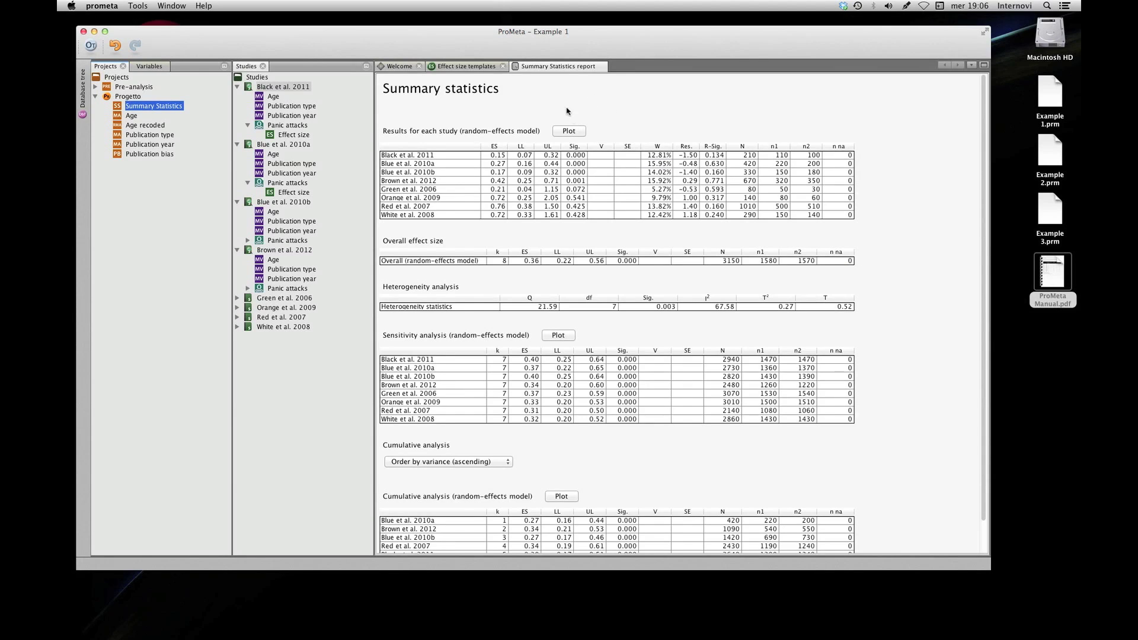
# Open the forest plot of the results for each study, then resize its window and move it over the report
pyautogui.click(568, 131)
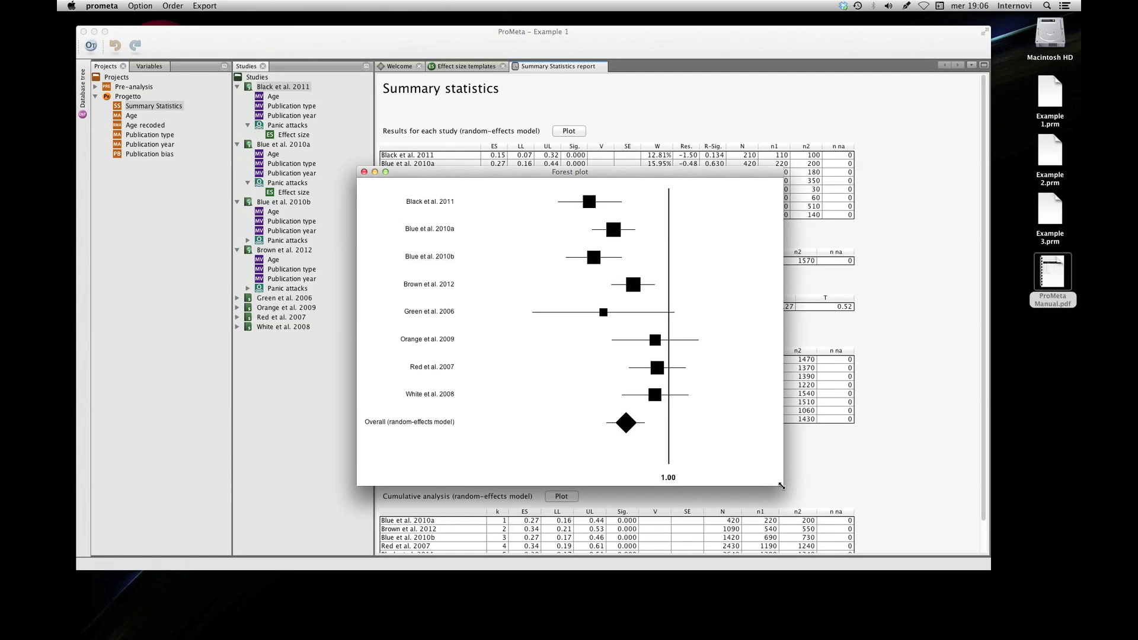
pyautogui.moveTo(782, 486); pyautogui.dragTo(828, 461)
pyautogui.moveTo(582, 174); pyautogui.dragTo(517, 97)
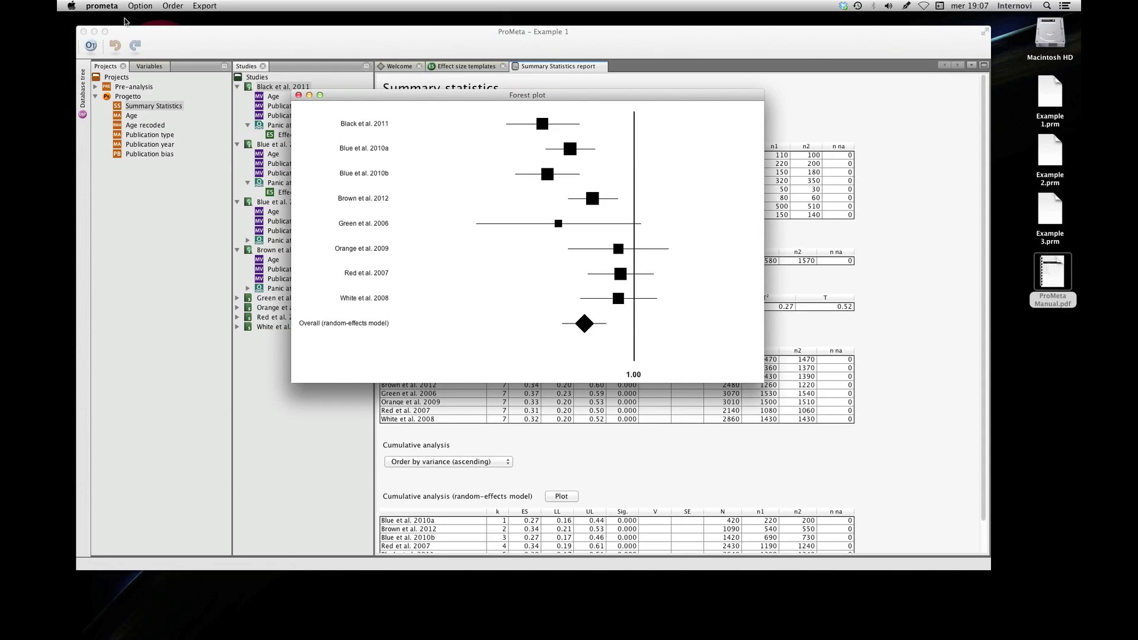
# Show the effect size and weight columns in the forest plot and order the studies by sample size (ascending)
pyautogui.click(112, 10)
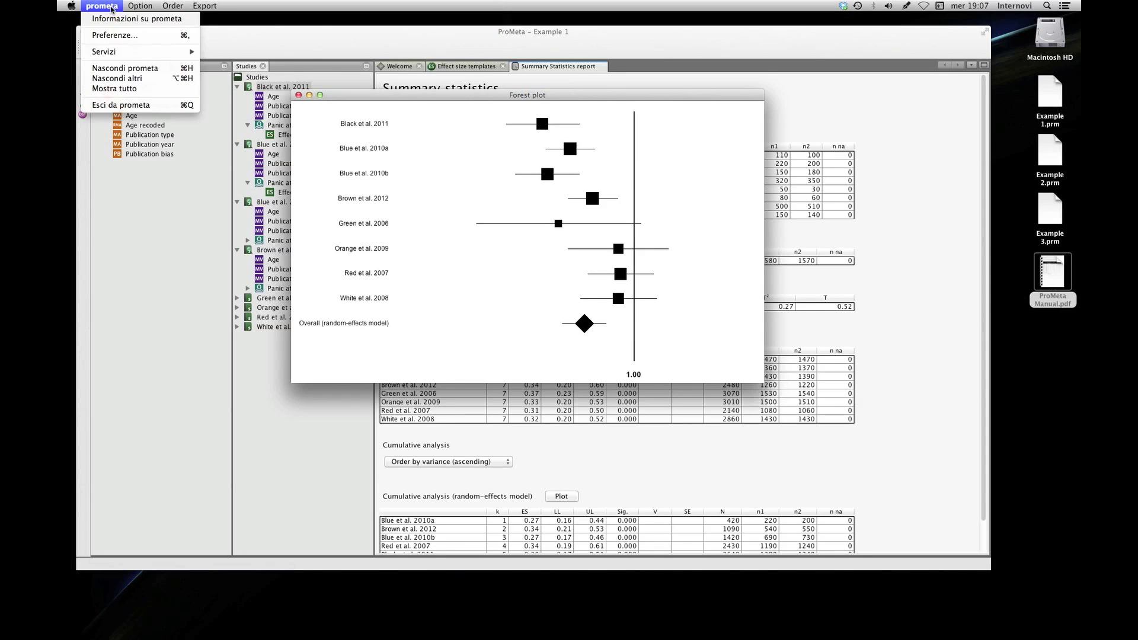
pyautogui.moveTo(135, 7)
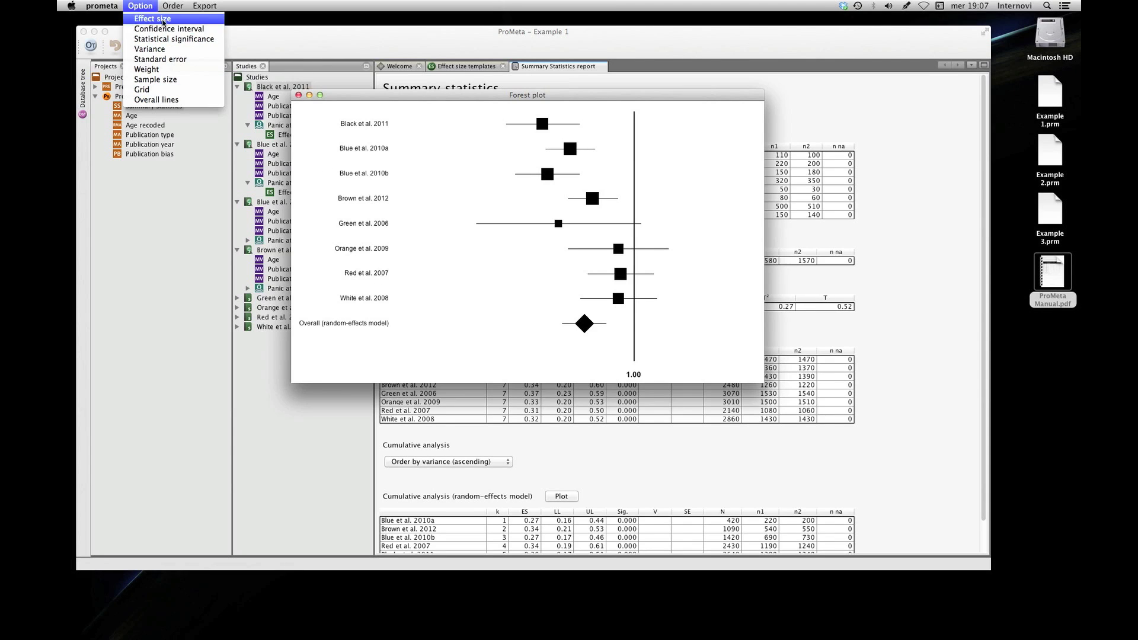
pyautogui.click(161, 20)
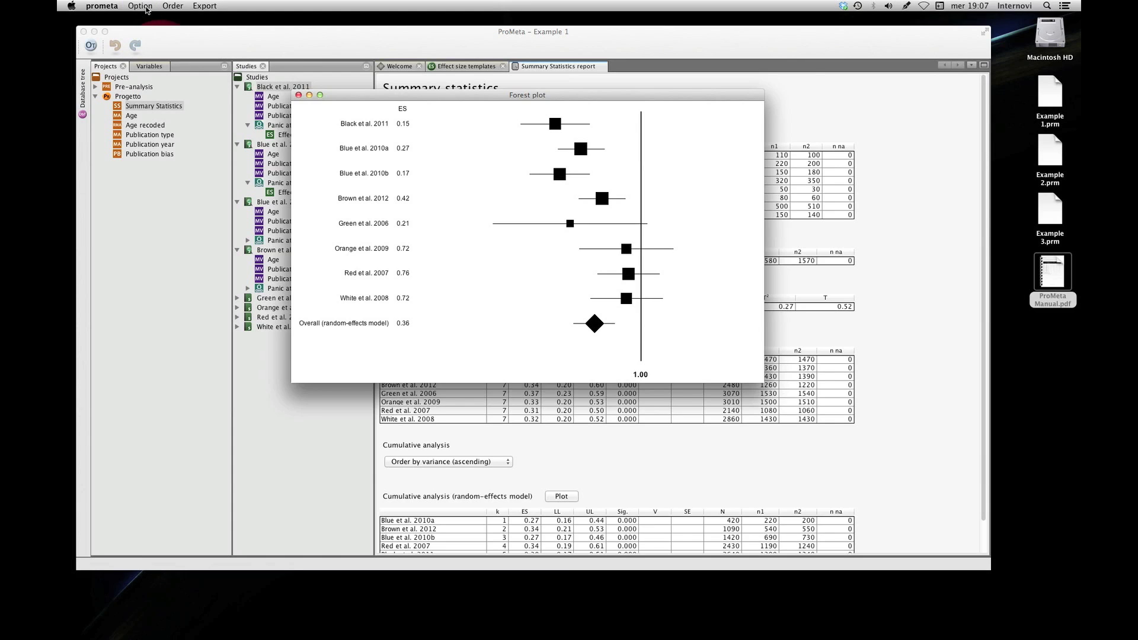
pyautogui.click(146, 7)
pyautogui.click(162, 71)
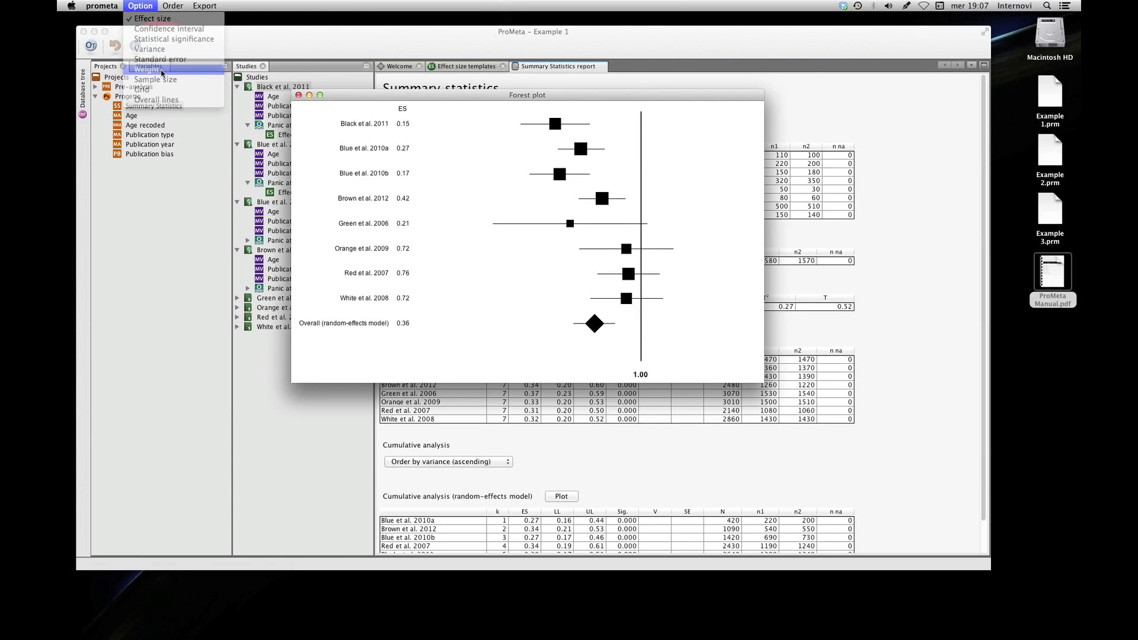
pyautogui.click(173, 7)
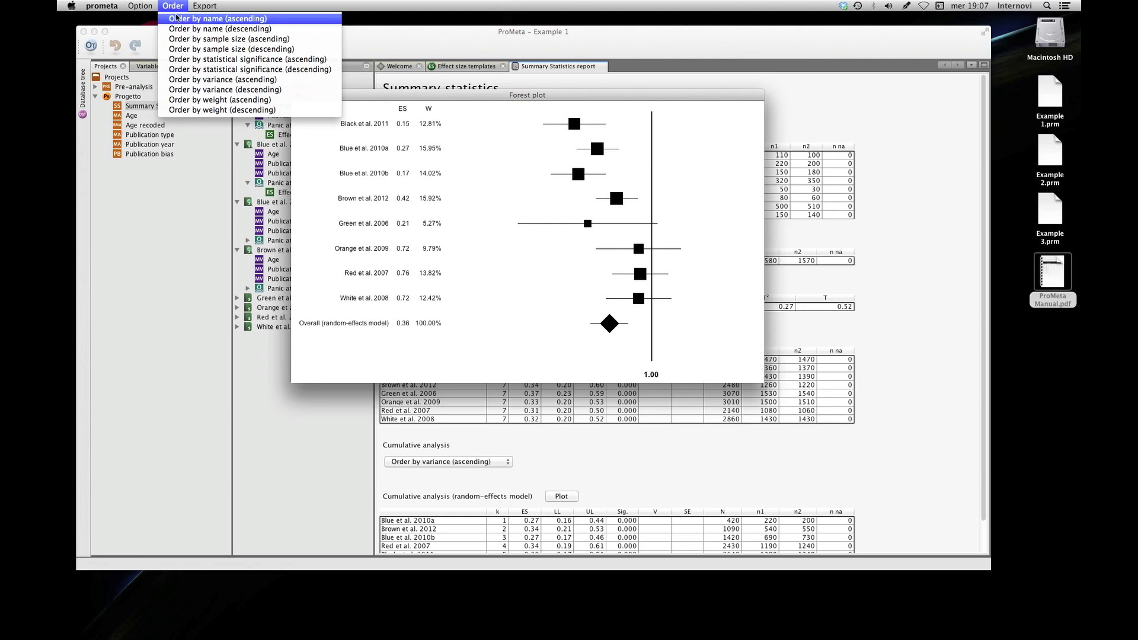
pyautogui.click(226, 40)
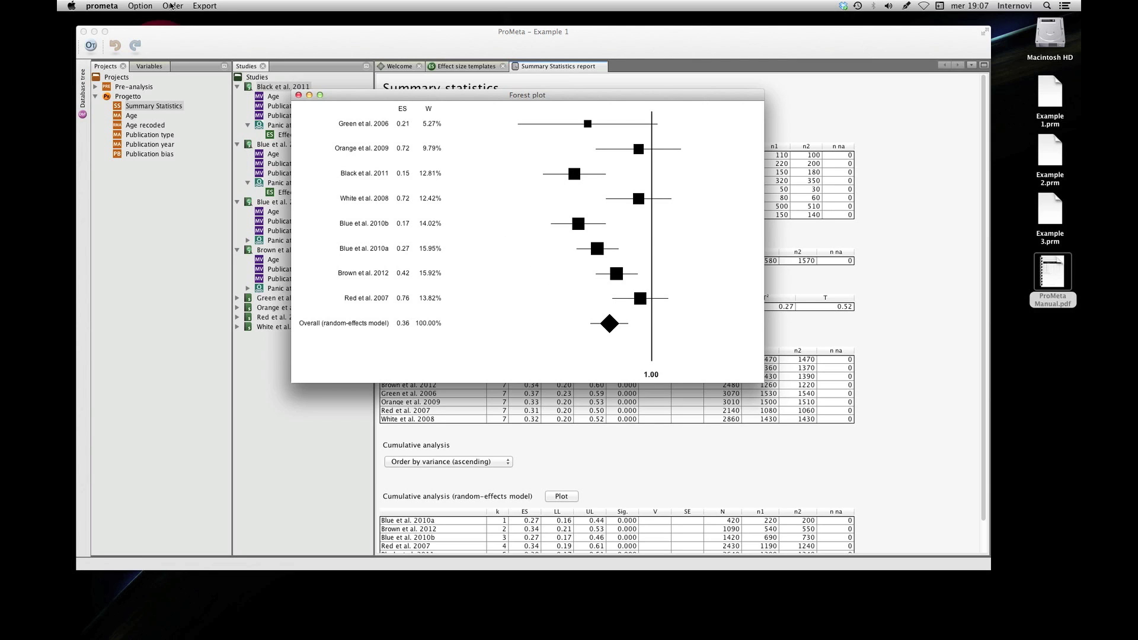
# Try to export the forest plot as a PNG image
pyautogui.click(199, 7)
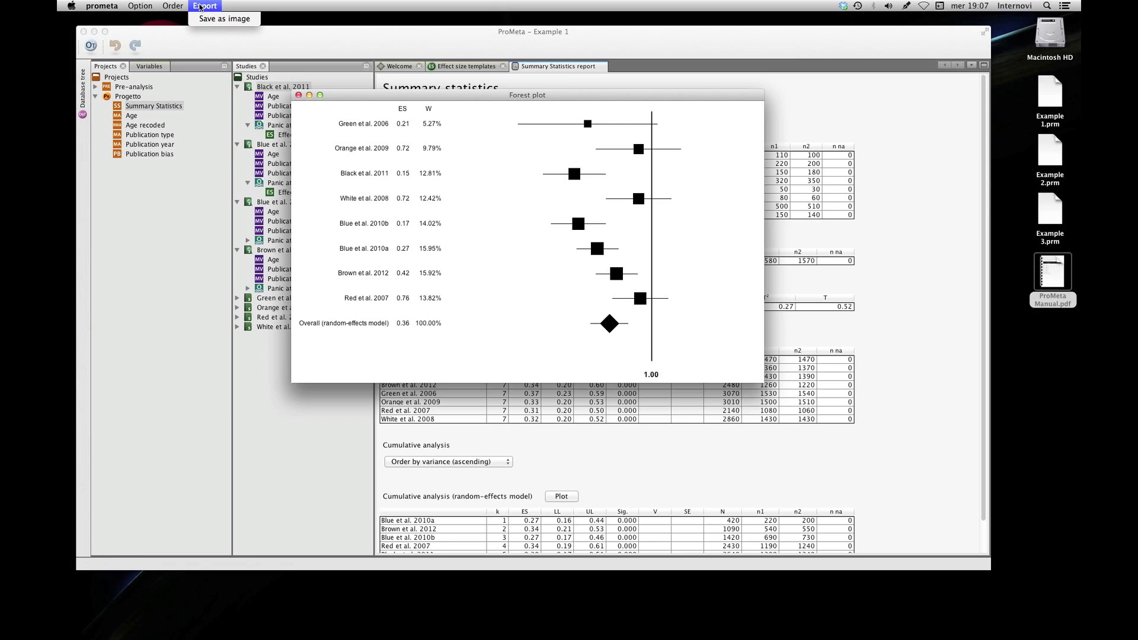
pyautogui.click(215, 19)
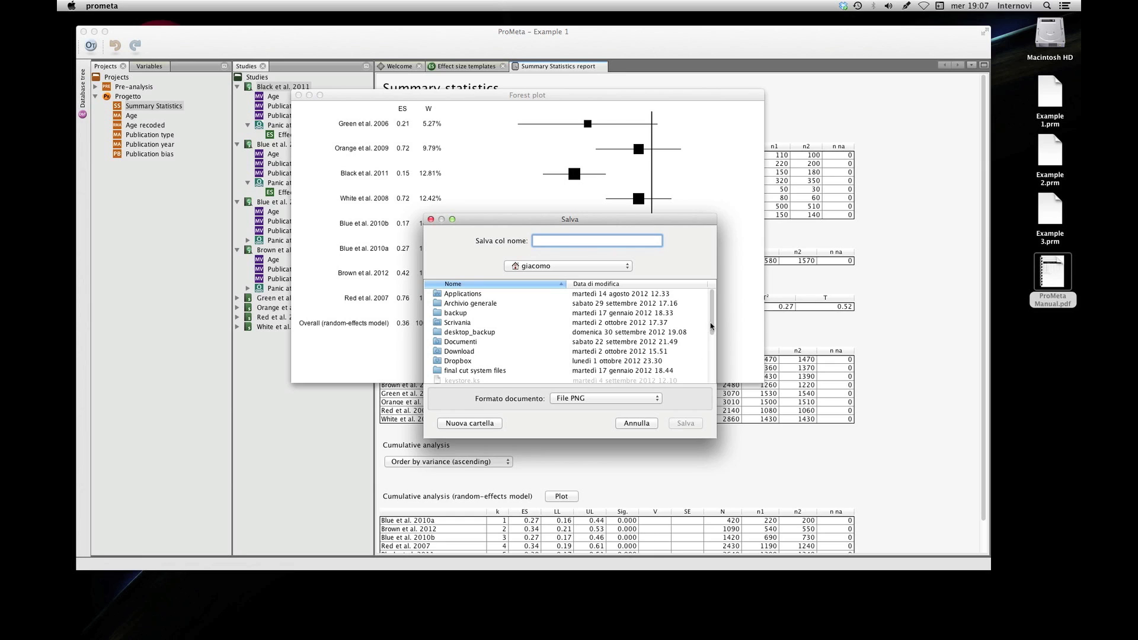
pyautogui.scroll(-1, 714, 334)
pyautogui.scroll(-1, 713, 334)
pyautogui.scroll(1, 713, 320)
pyautogui.click(623, 424)
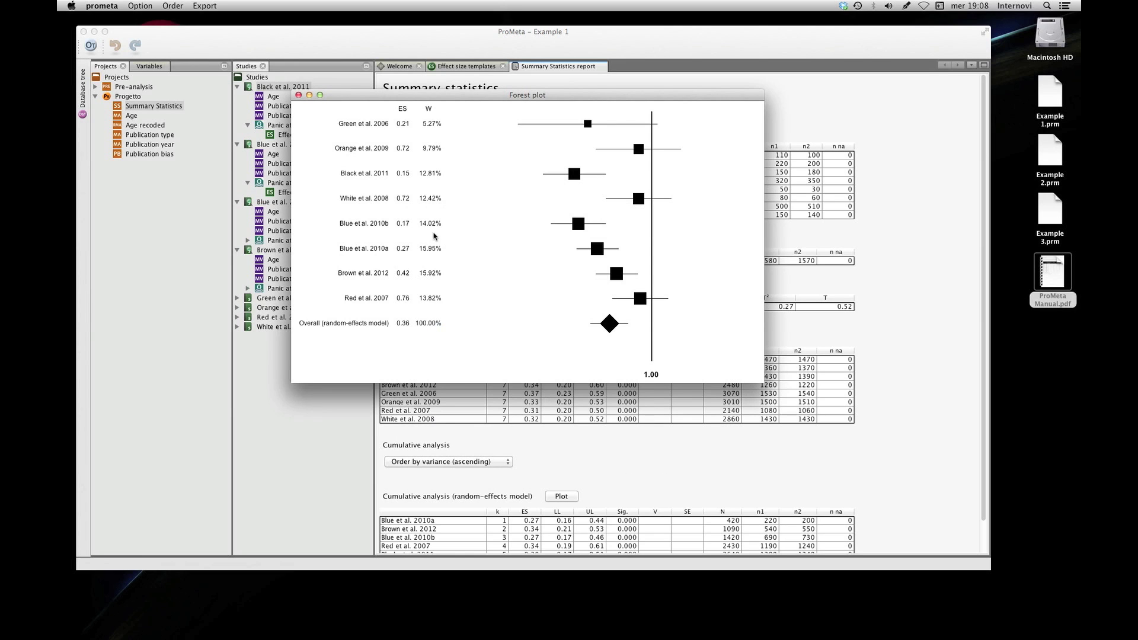
# Close the forest plot and review the sensitivity and cumulative analysis tables and the cumulative ordering options
pyautogui.click(298, 95)
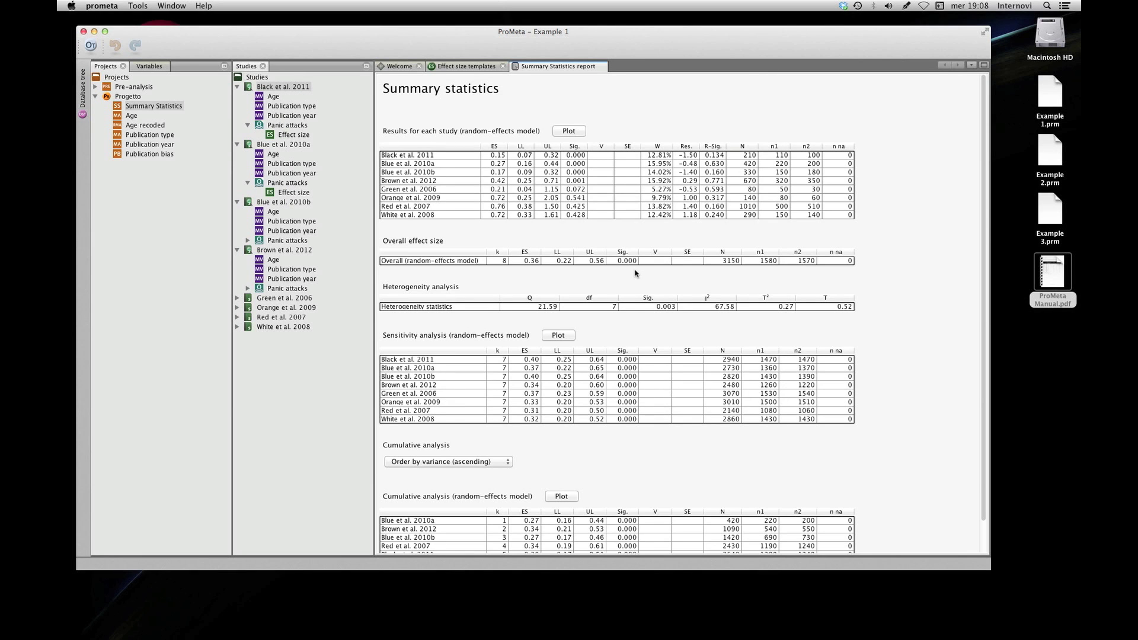
pyautogui.scroll(-2, 635, 273)
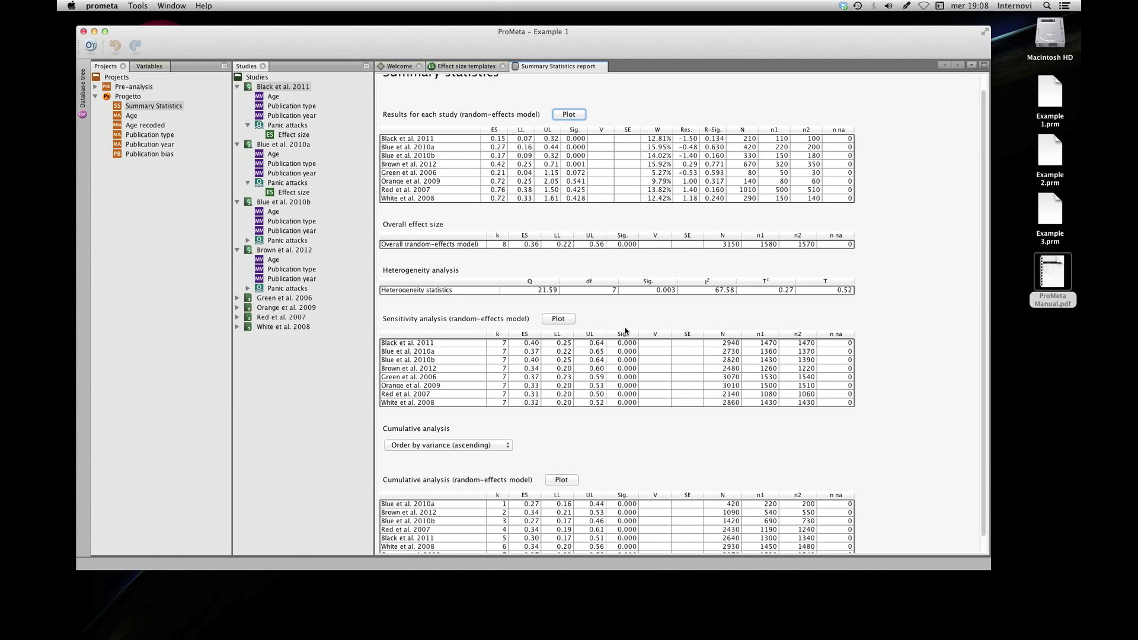
pyautogui.scroll(-2, 981, 233)
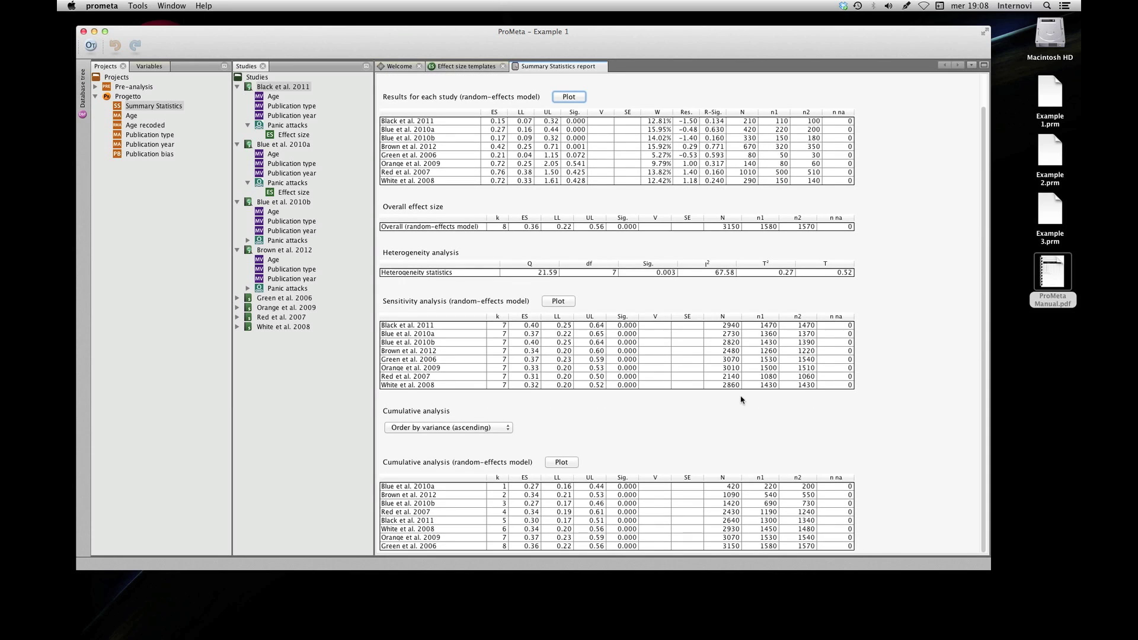
pyautogui.click(509, 430)
pyautogui.click(540, 419)
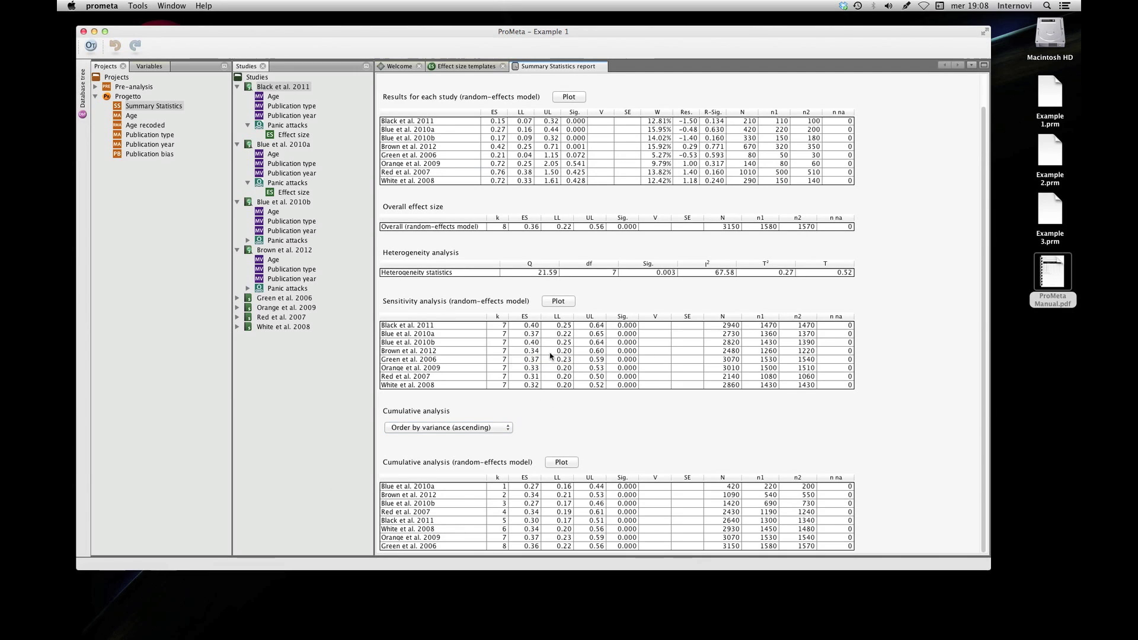
pyautogui.hotkey('shift', 'Tab')
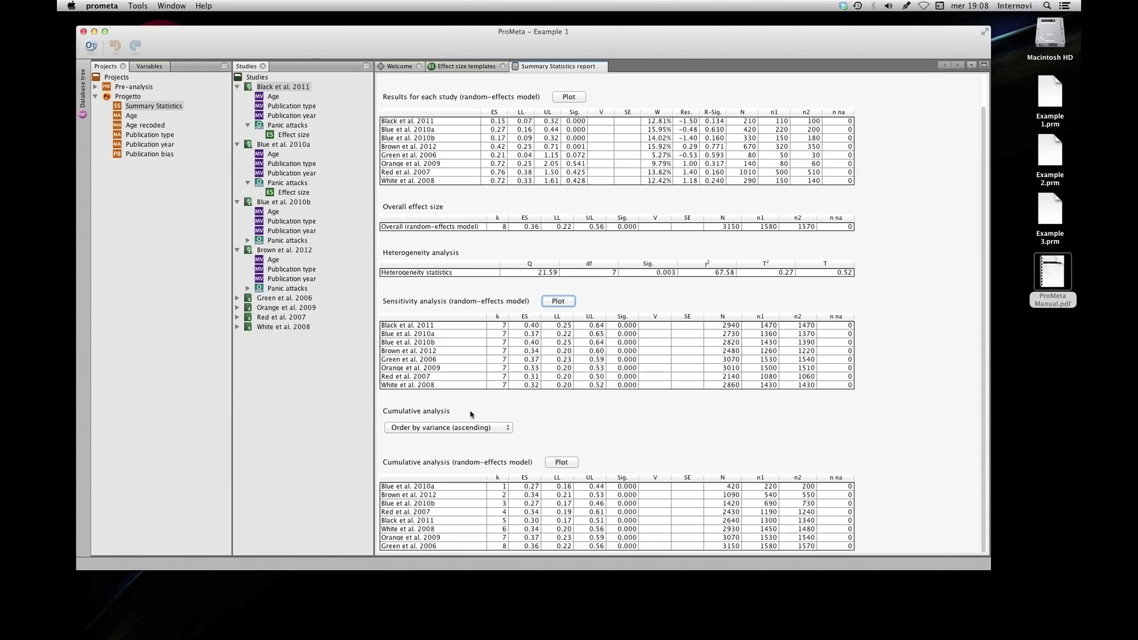
# View the forest plot of the sensitivity analysis with the grid on and the forest plot of the cumulative analysis
pyautogui.click(559, 302)
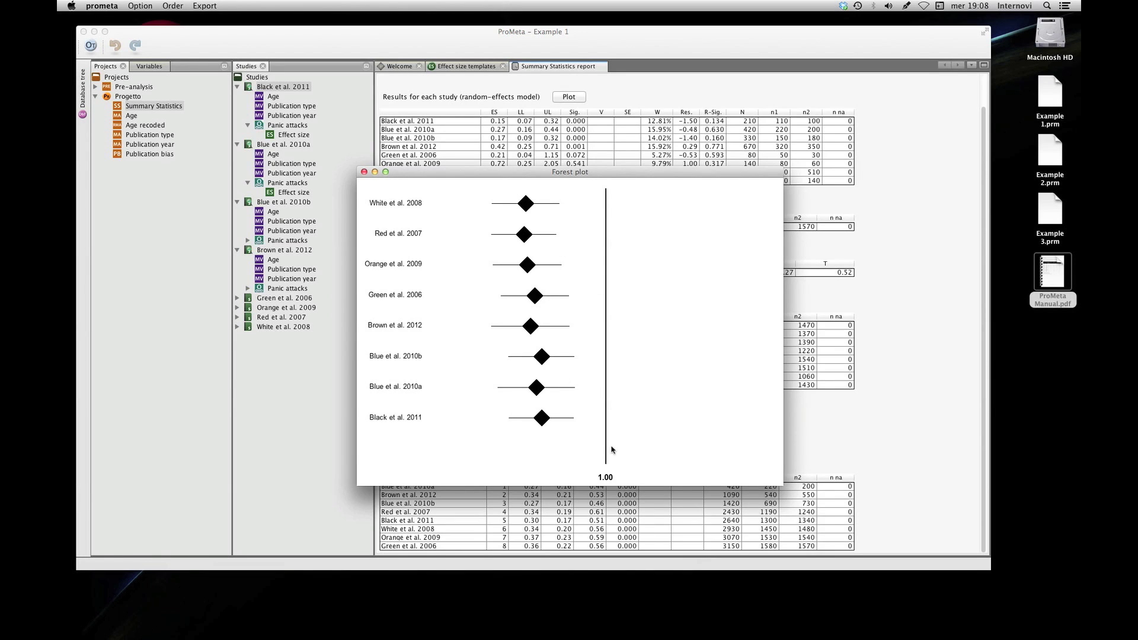
pyautogui.click(146, 7)
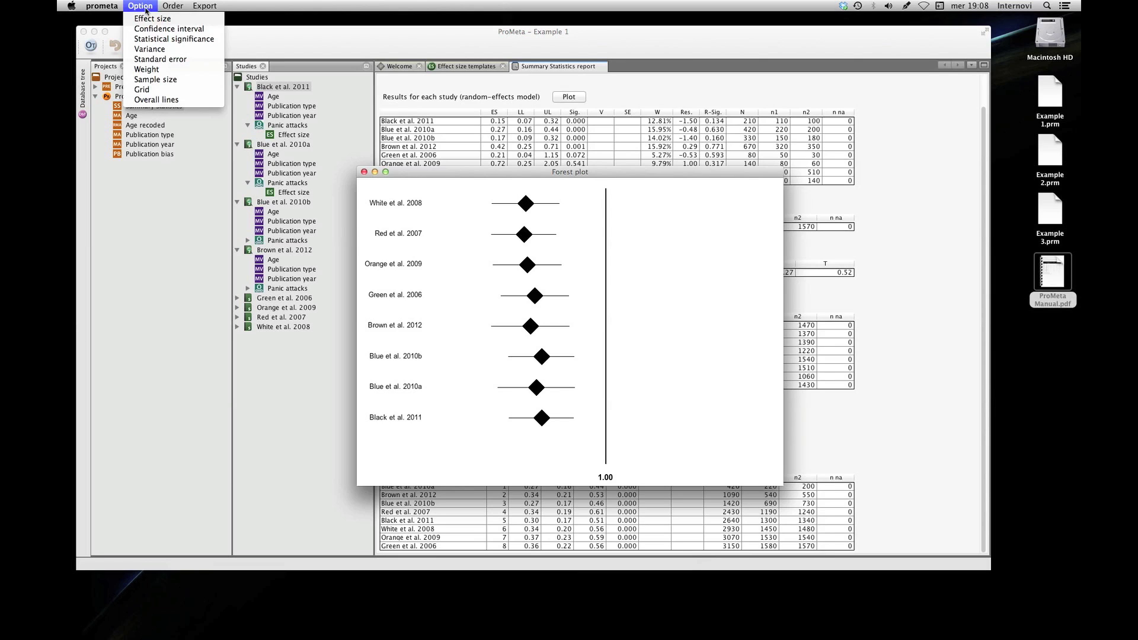
pyautogui.click(151, 89)
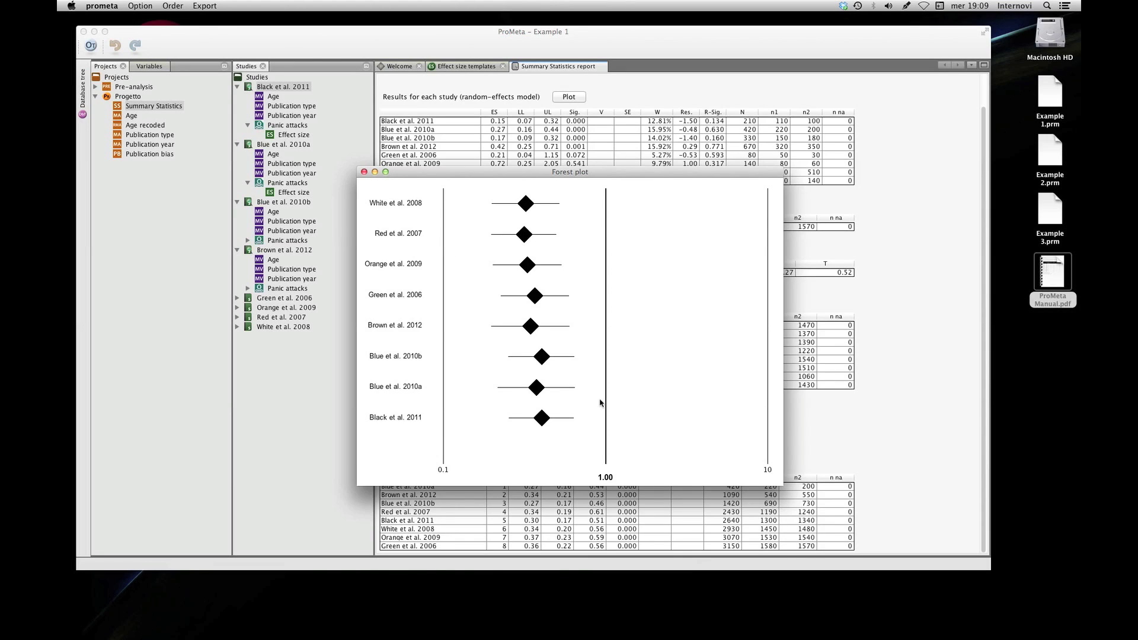
pyautogui.click(364, 172)
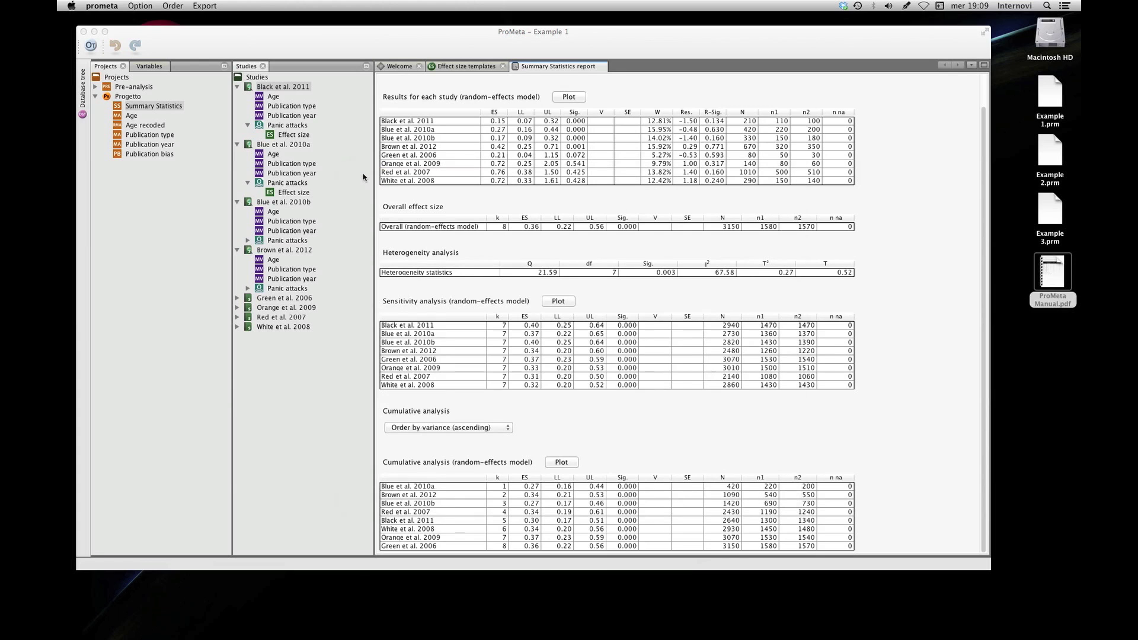
pyautogui.click(563, 462)
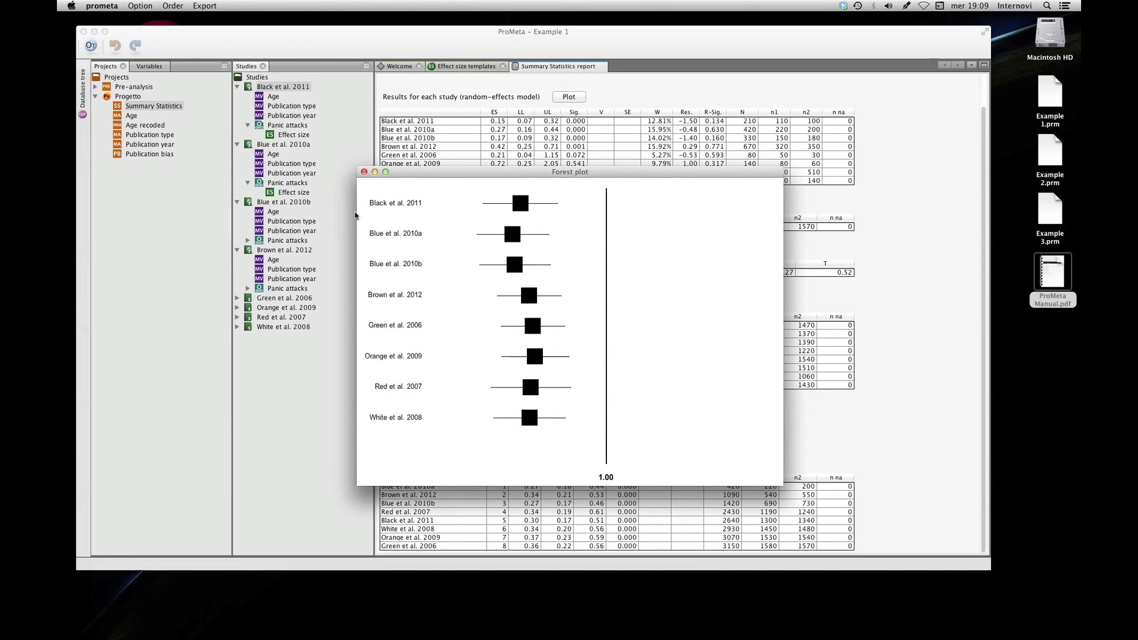
pyautogui.click(364, 172)
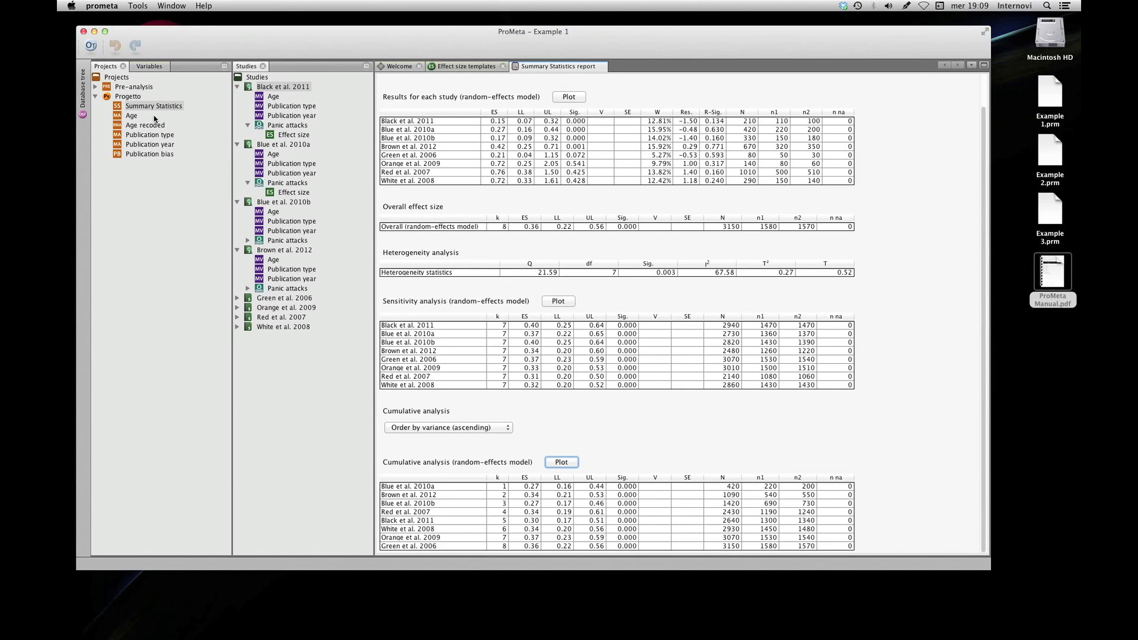
# Open Progetto's Age moderator report and examine the intercept, slope and significance of the weighted regression
pyautogui.click(131, 116)
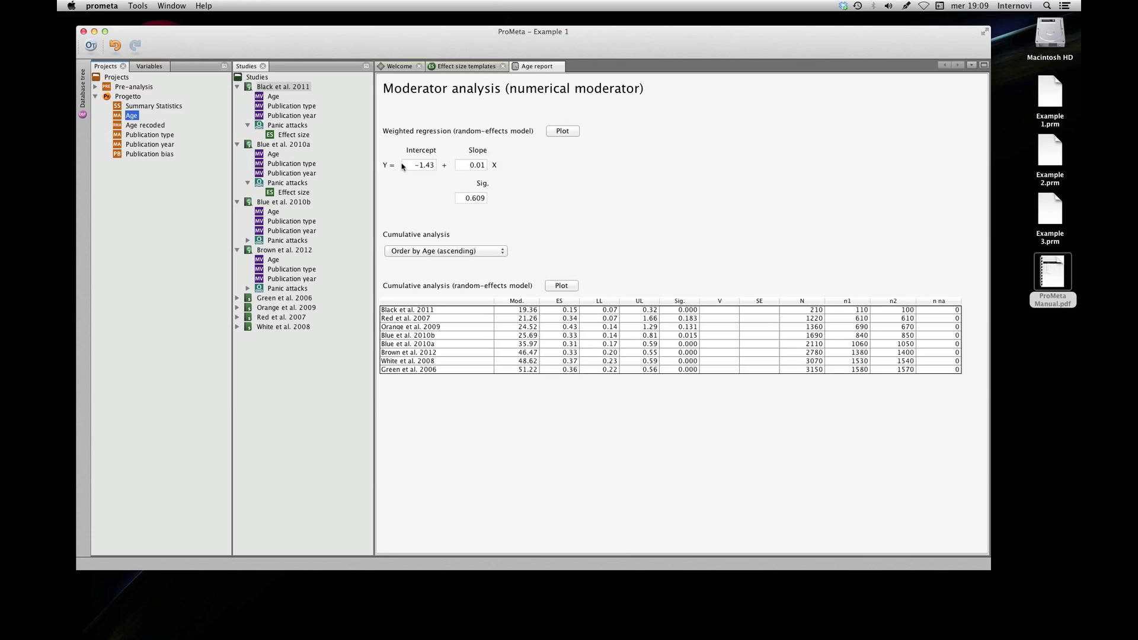
pyautogui.moveTo(479, 199)
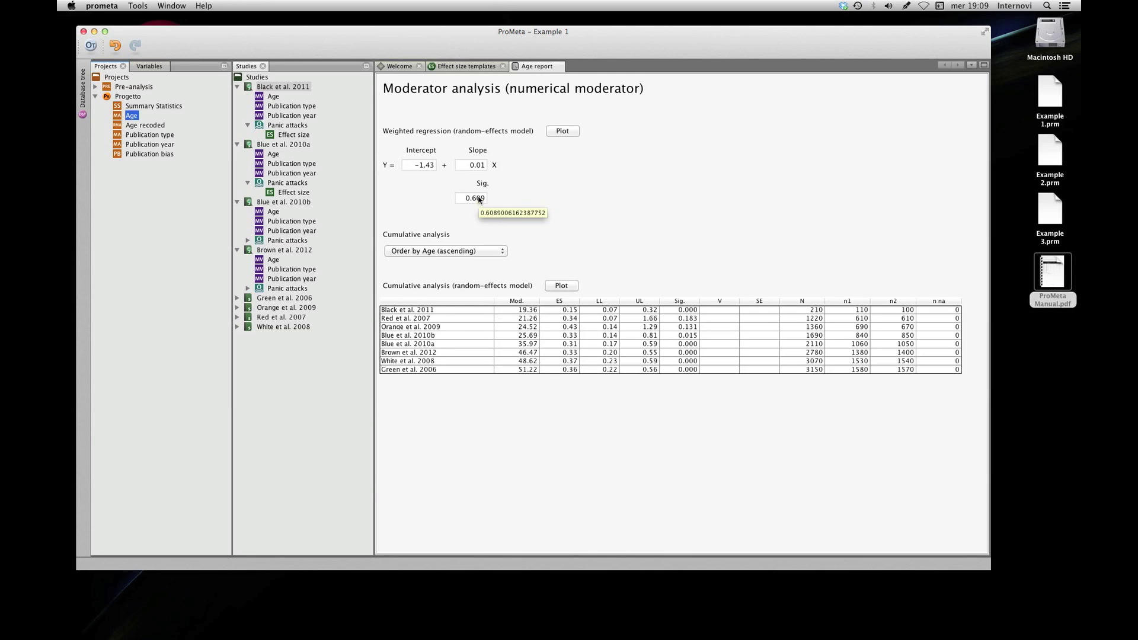
pyautogui.moveTo(467, 172)
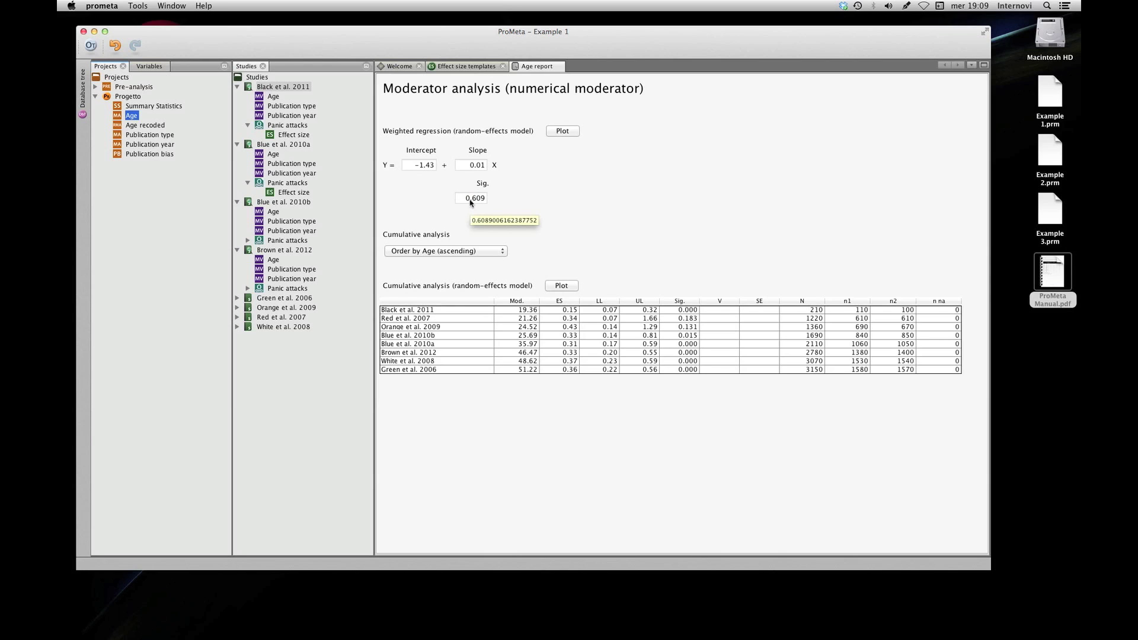
pyautogui.moveTo(422, 168)
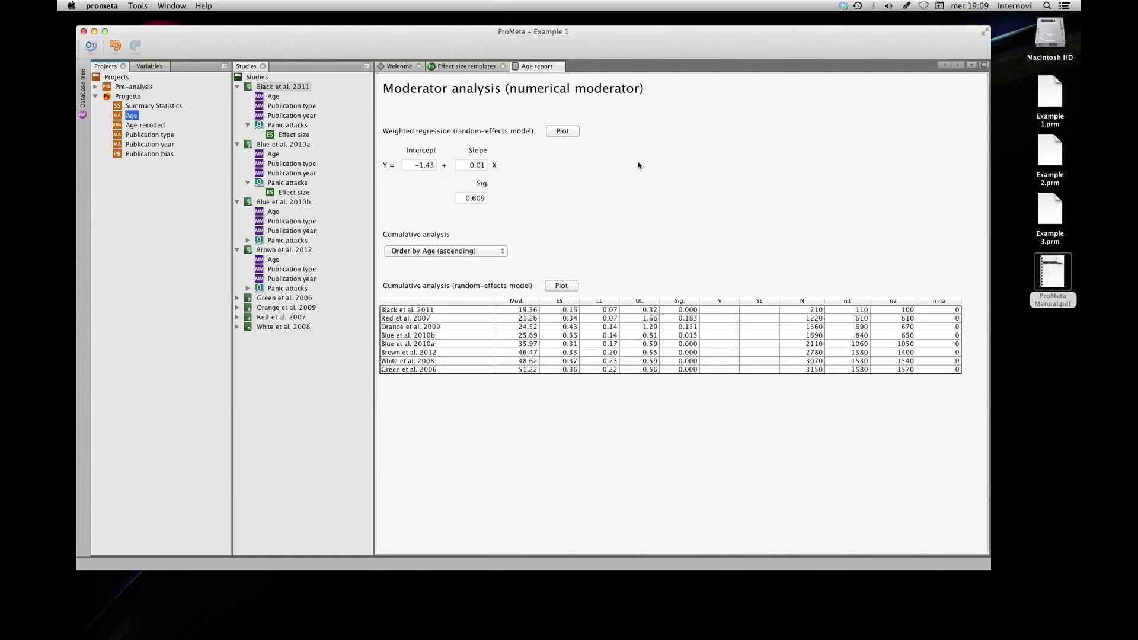
# View the Age report's weighted regression plot and the forest plot of its cumulative analysis
pyautogui.click(563, 132)
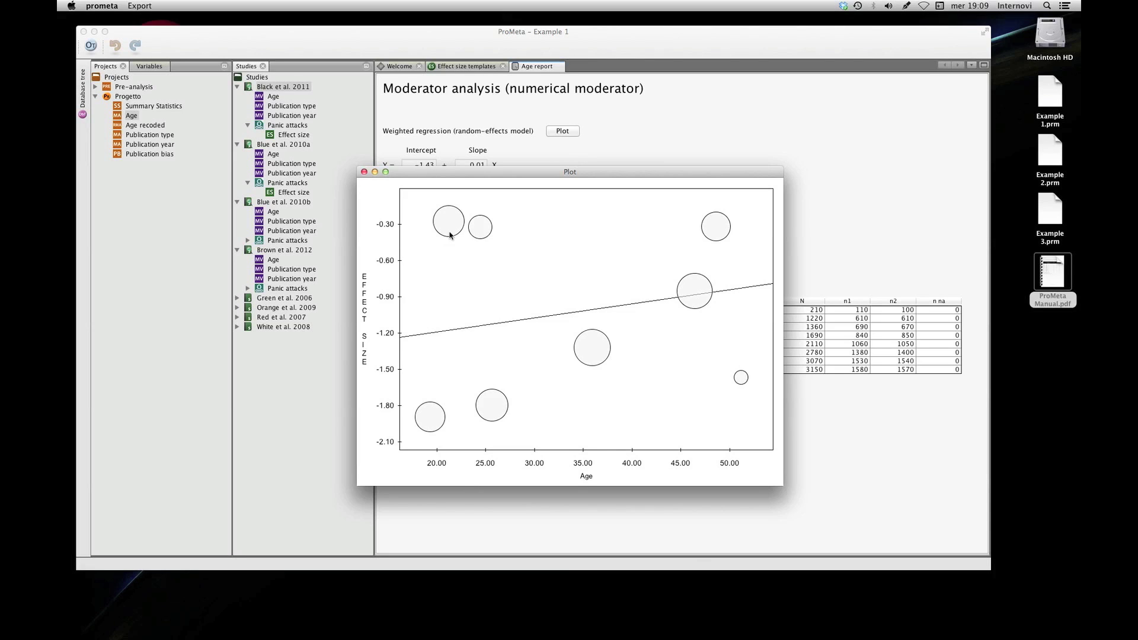
pyautogui.moveTo(450, 232)
pyautogui.click(364, 172)
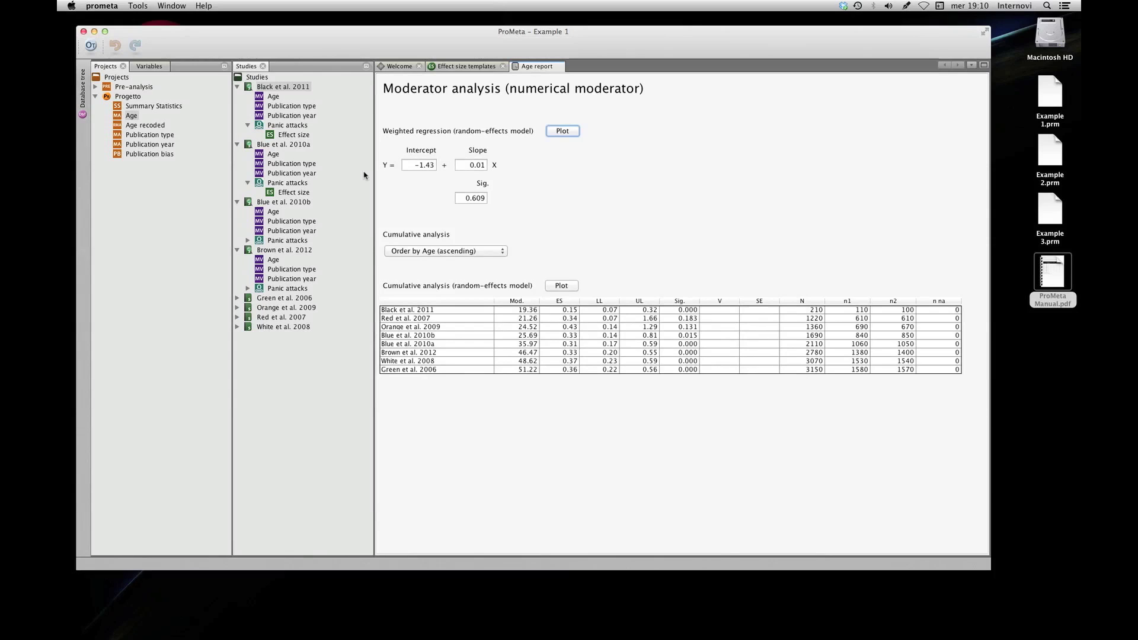
pyautogui.press('Tab')
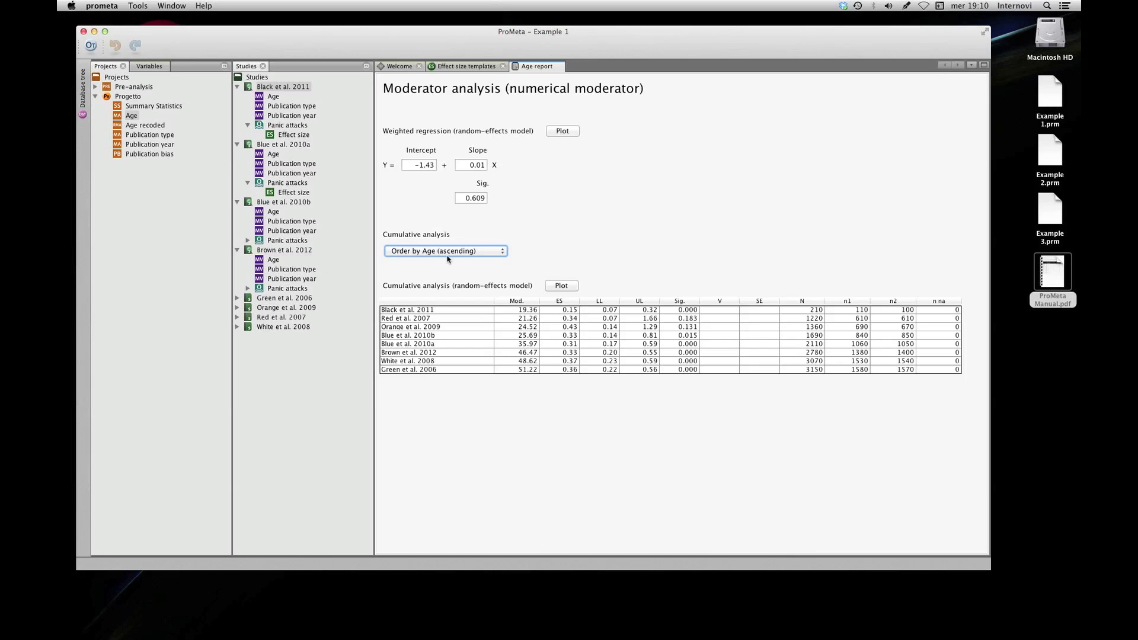
pyautogui.click(562, 286)
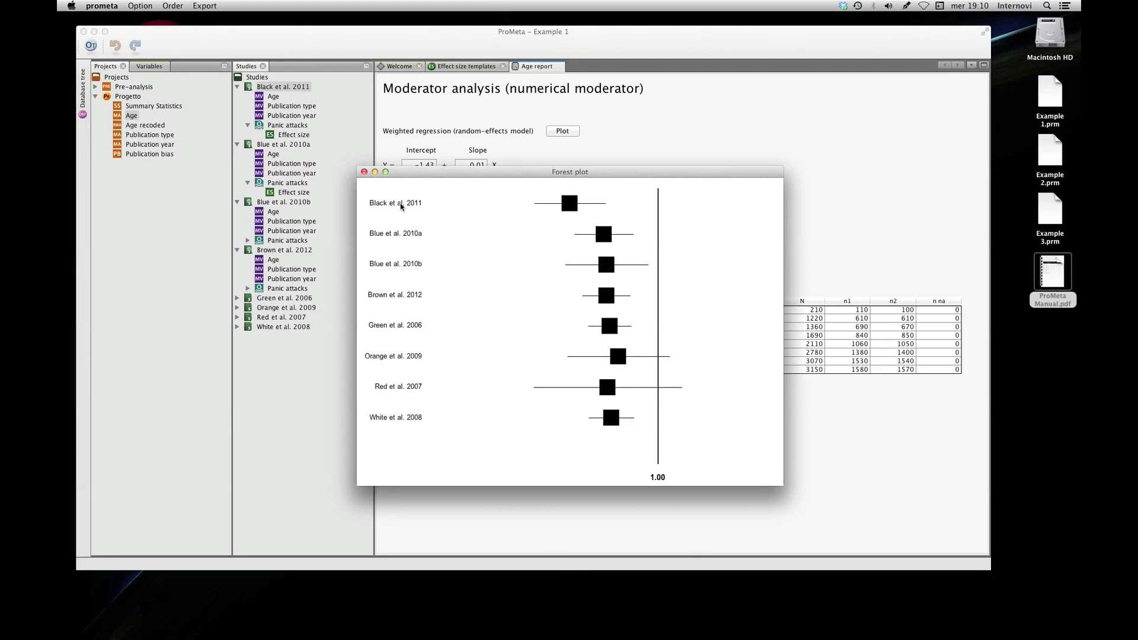
pyautogui.click(364, 171)
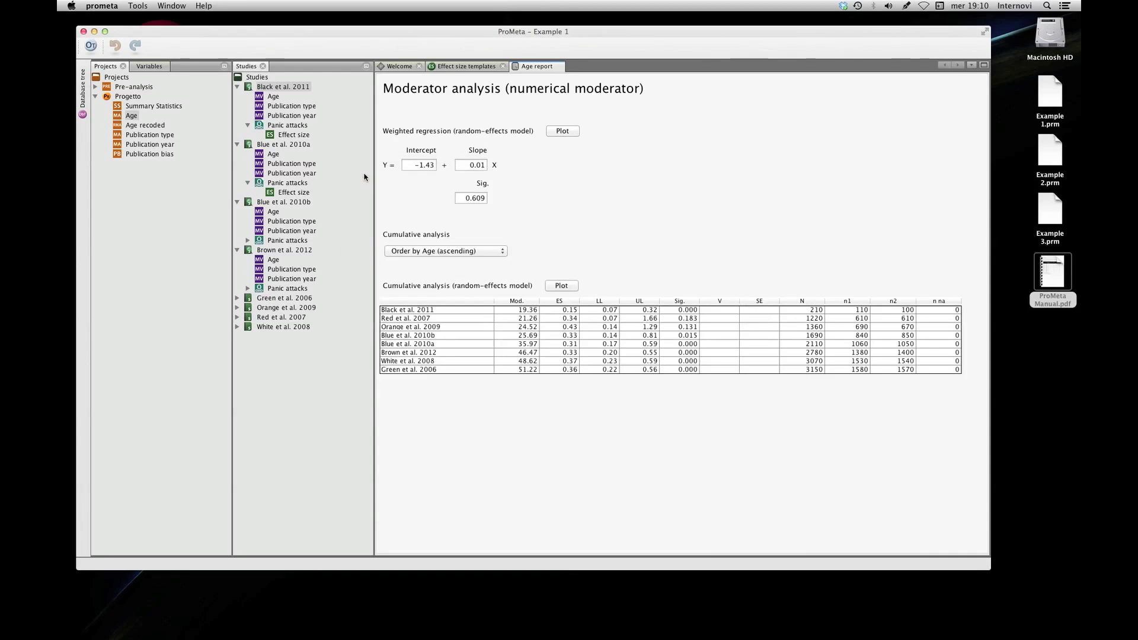
# Open Progetto's Age recoded report and view its Adult and Youth forest plot ordered by sample size (ascending)
pyautogui.doubleClick(143, 126)
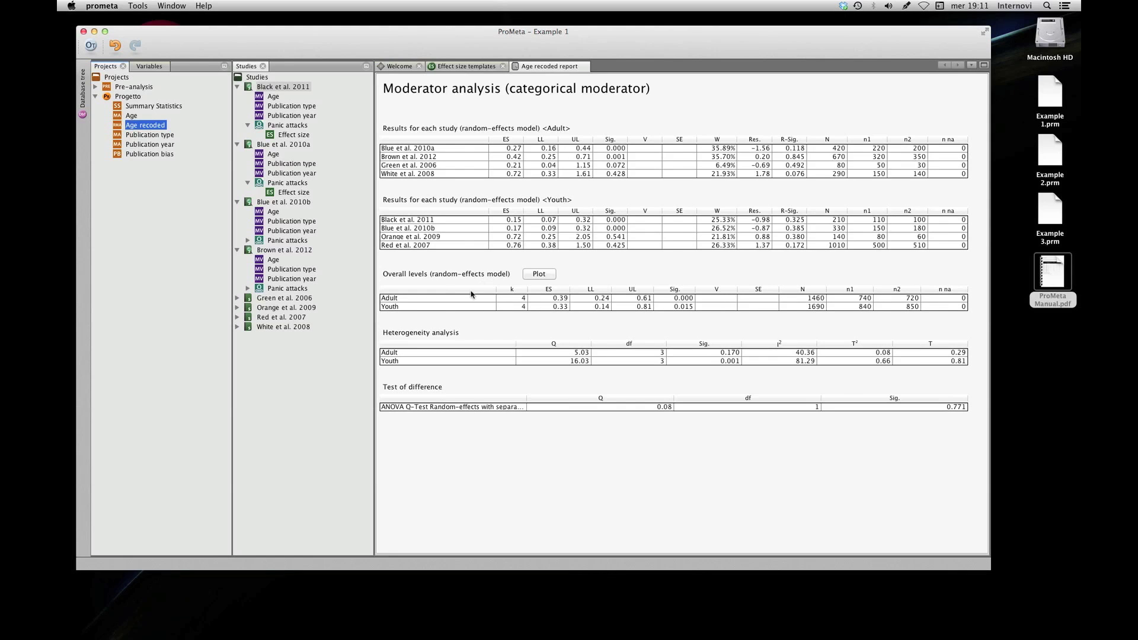
pyautogui.click(538, 275)
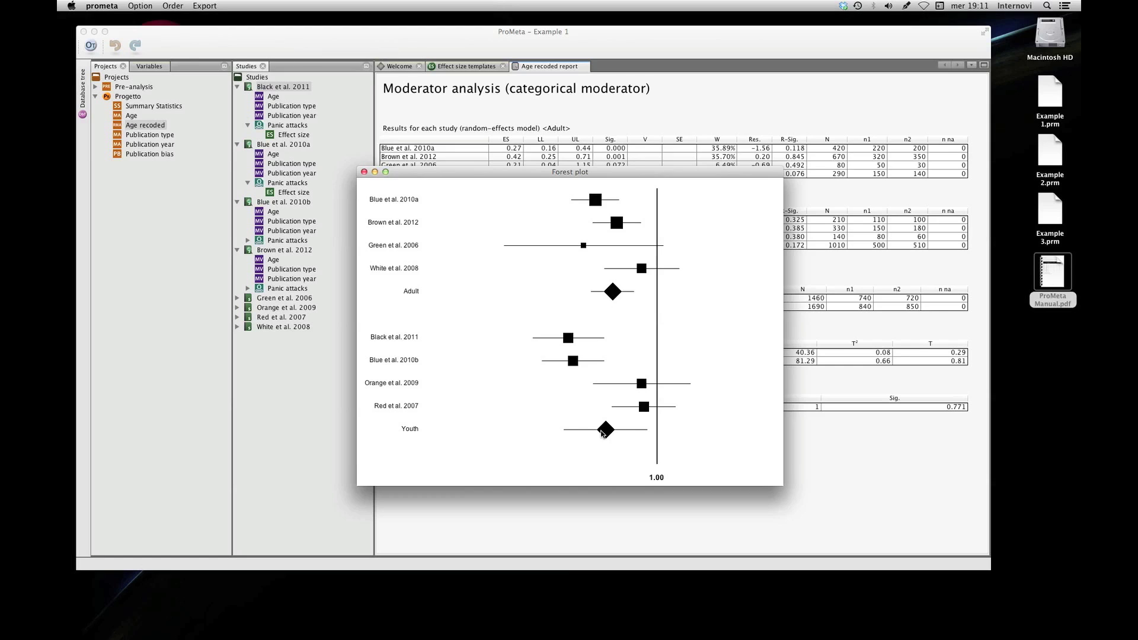
pyautogui.click(171, 6)
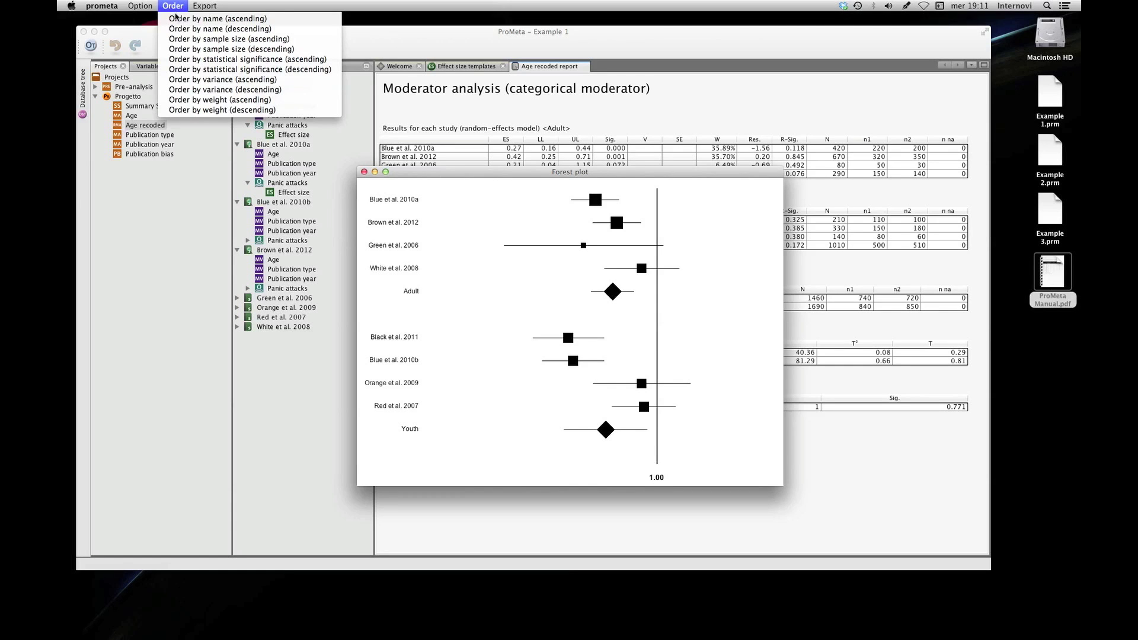
pyautogui.click(208, 42)
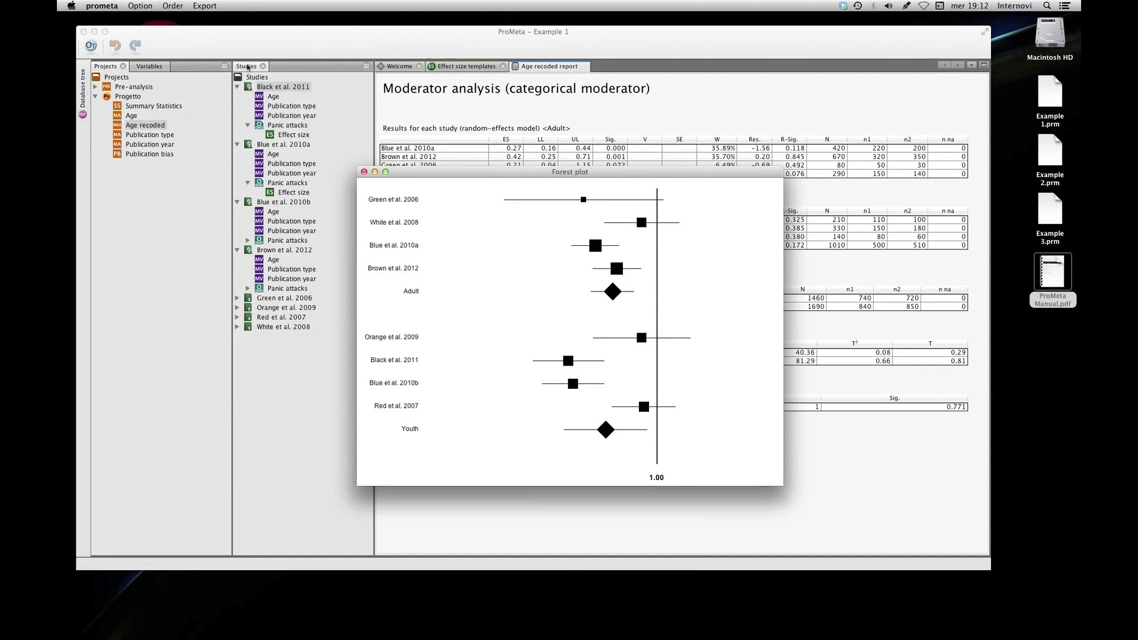
pyautogui.click(364, 172)
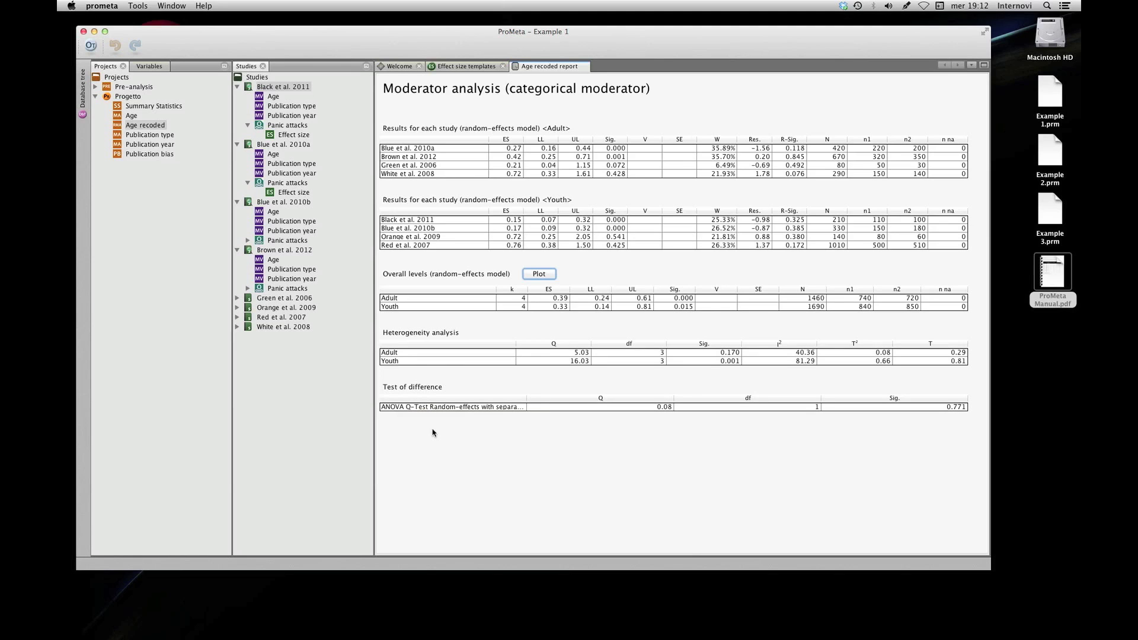
# Review Progetto's Publication type and Publication year moderator reports and its Publication bias report
pyautogui.click(150, 135)
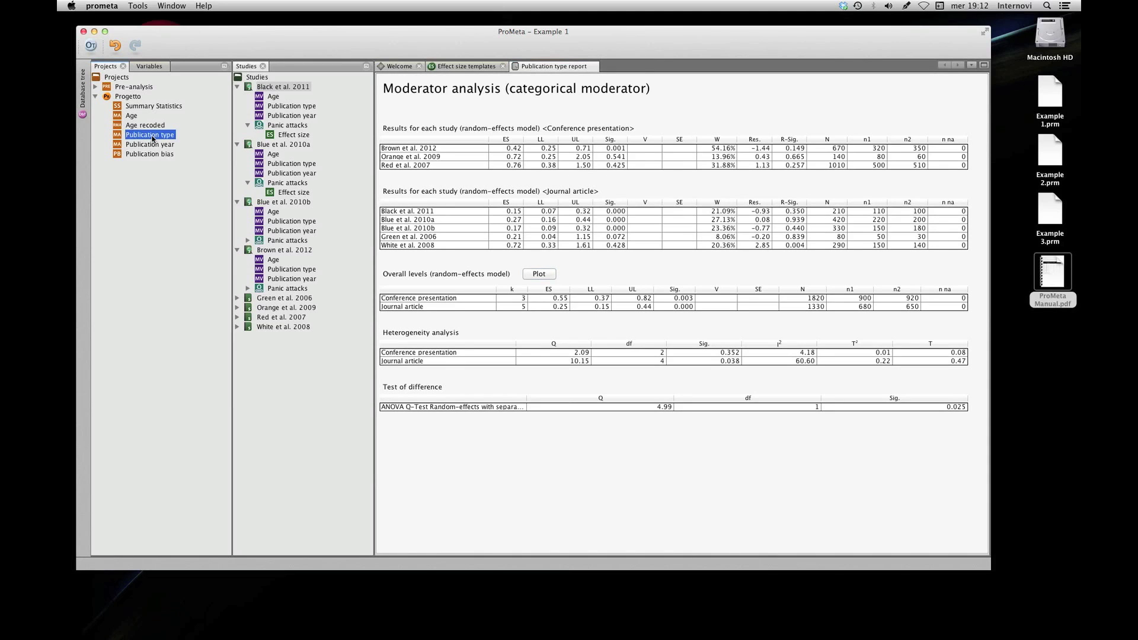
pyautogui.click(150, 145)
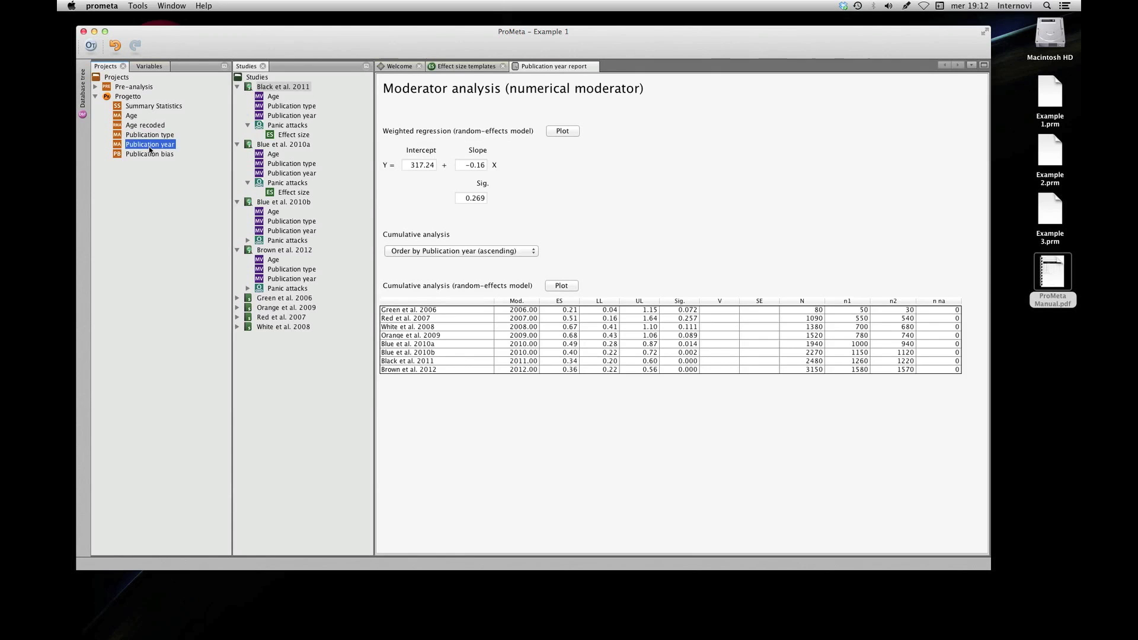
pyautogui.click(148, 154)
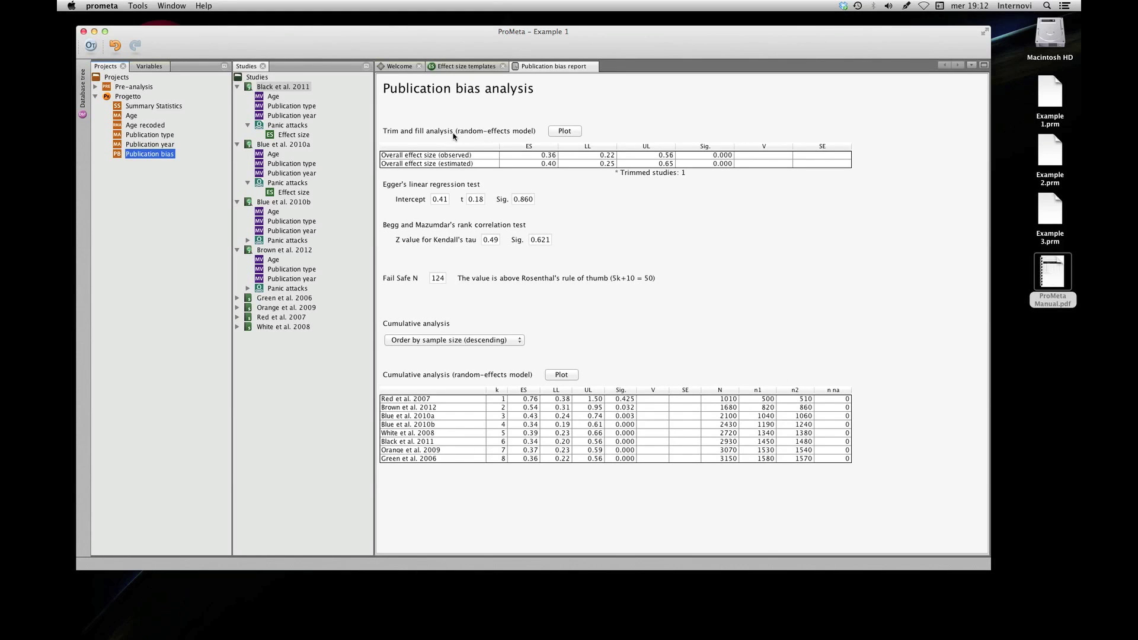
# View the trim and fill funnel plot with observed values and with estimated values
pyautogui.click(565, 131)
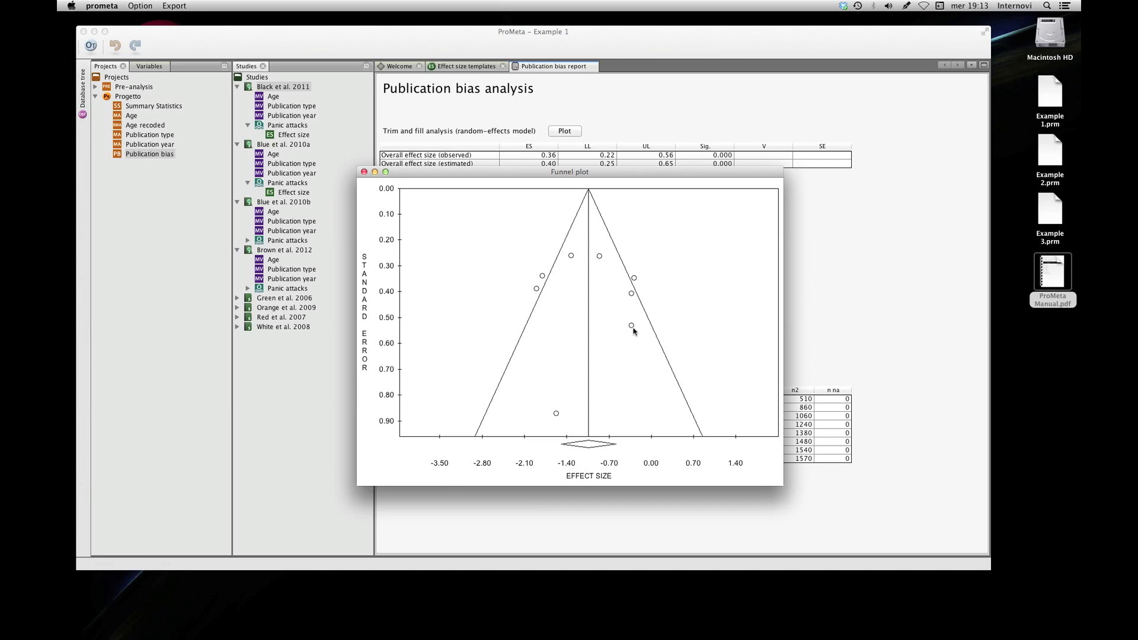
pyautogui.moveTo(632, 327)
pyautogui.click(141, 6)
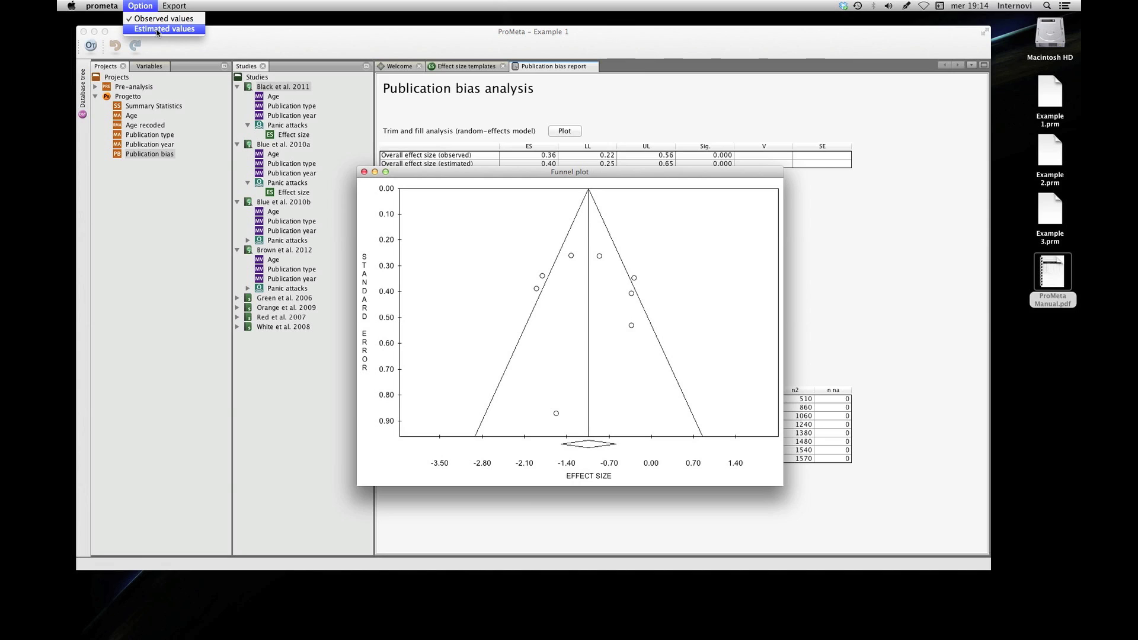
pyautogui.click(158, 29)
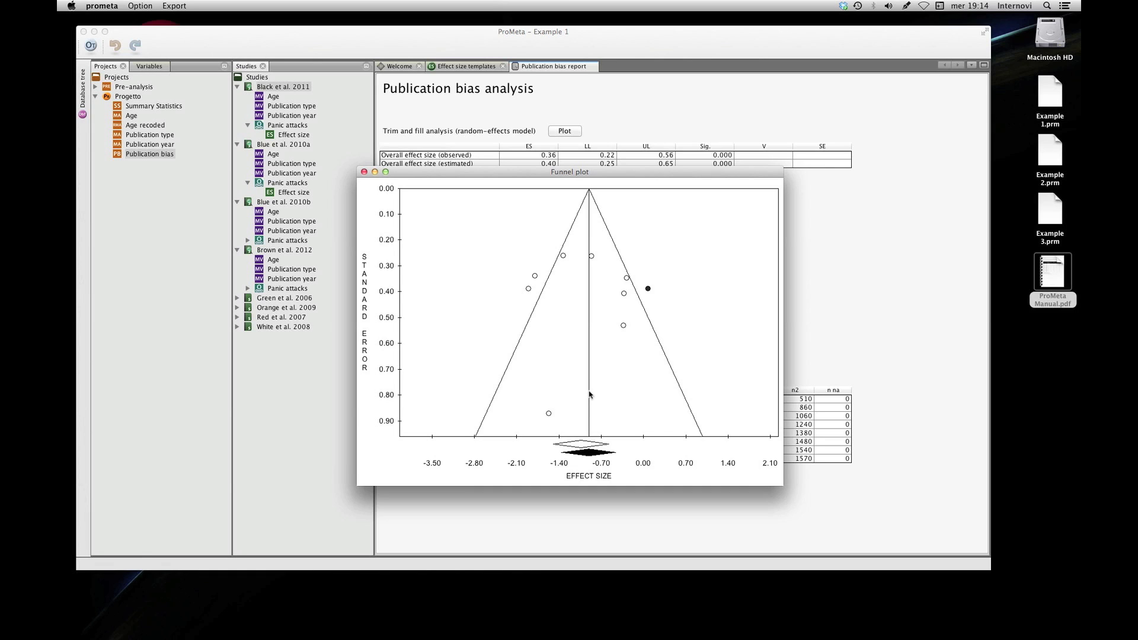
pyautogui.moveTo(589, 394)
pyautogui.click(364, 172)
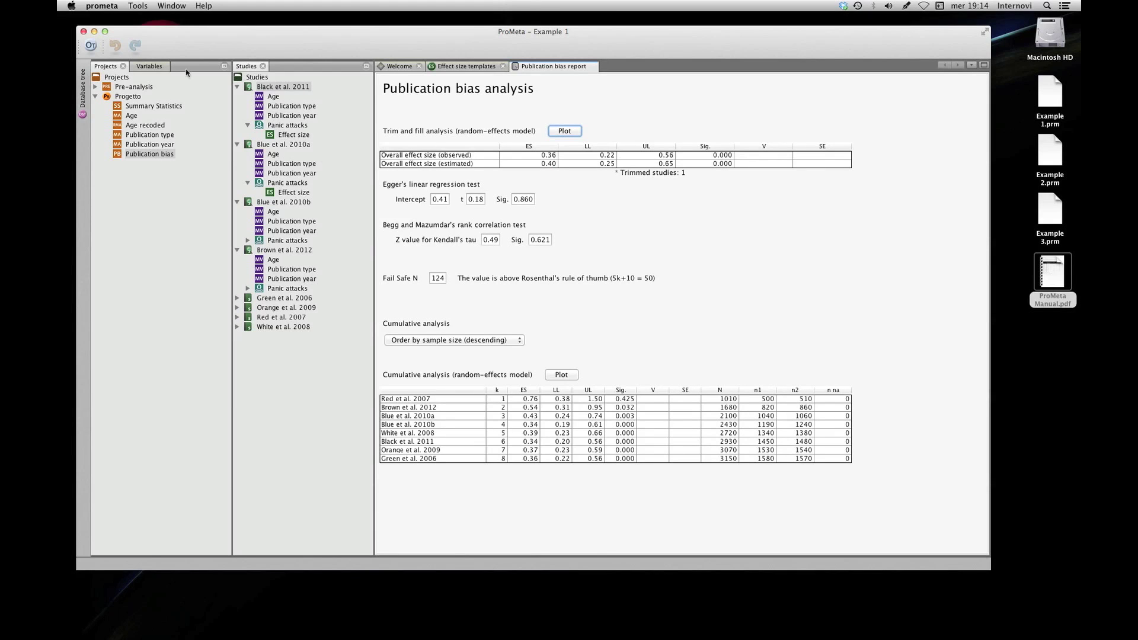
# Define a new project named Progetto 2
pyautogui.click(116, 78)
pyautogui.rightClick(117, 78)
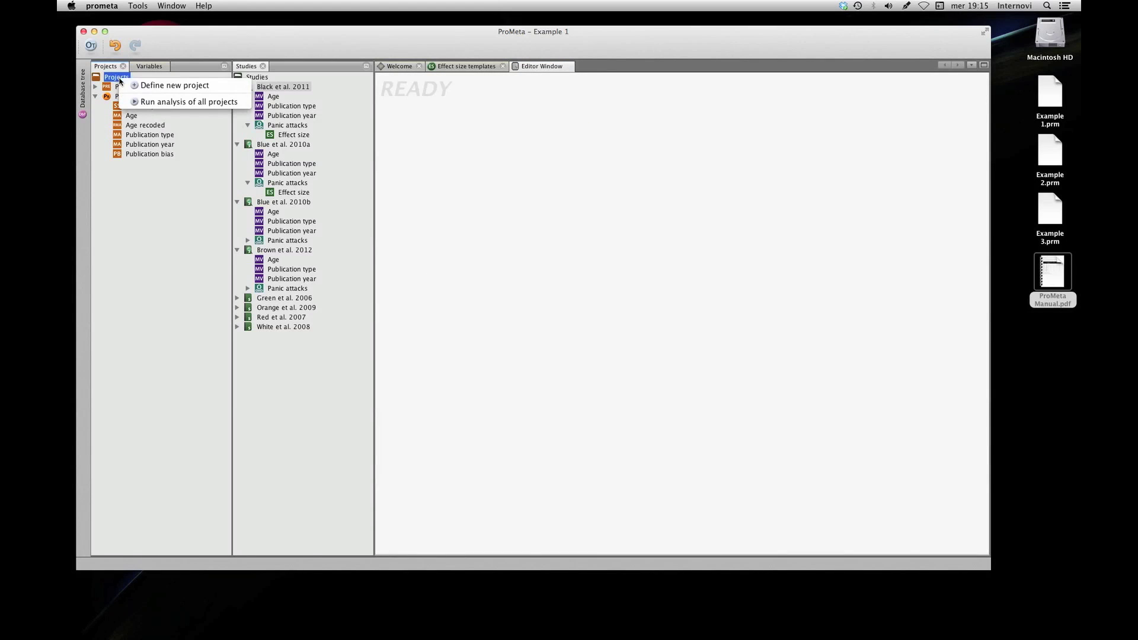
pyautogui.click(148, 85)
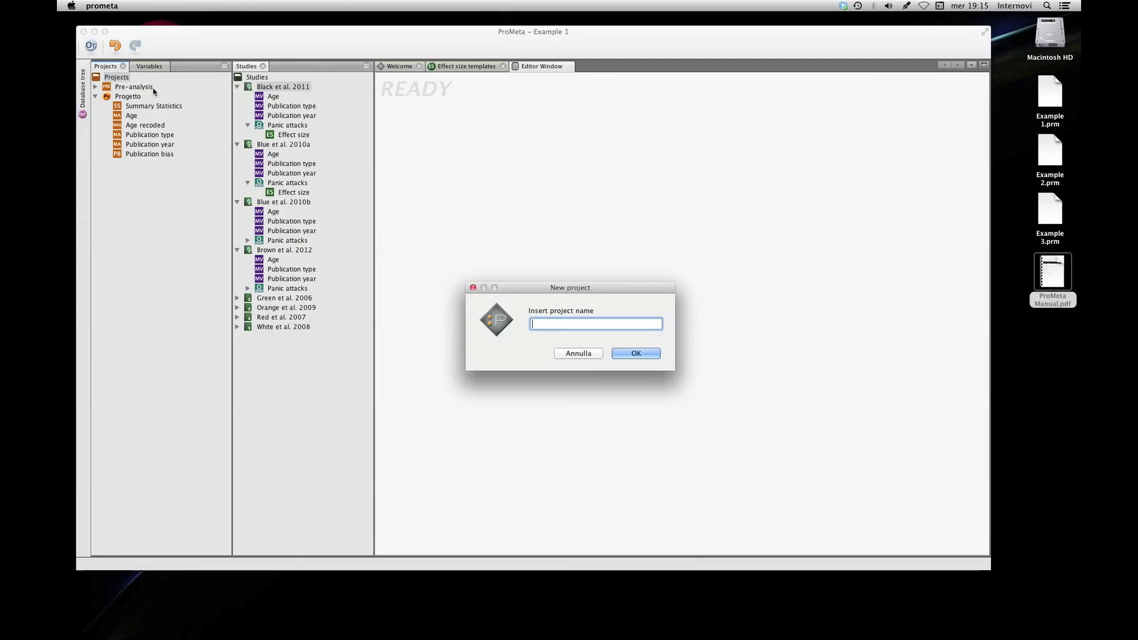
pyautogui.write('Pro')
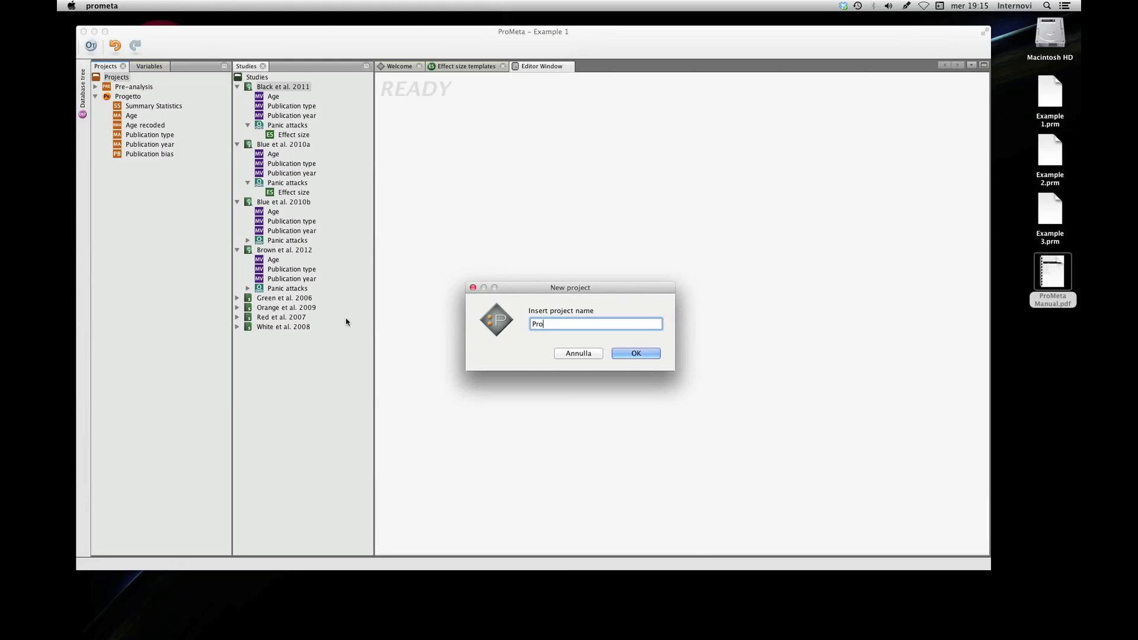
pyautogui.write('getto 2')
pyautogui.press('Return')
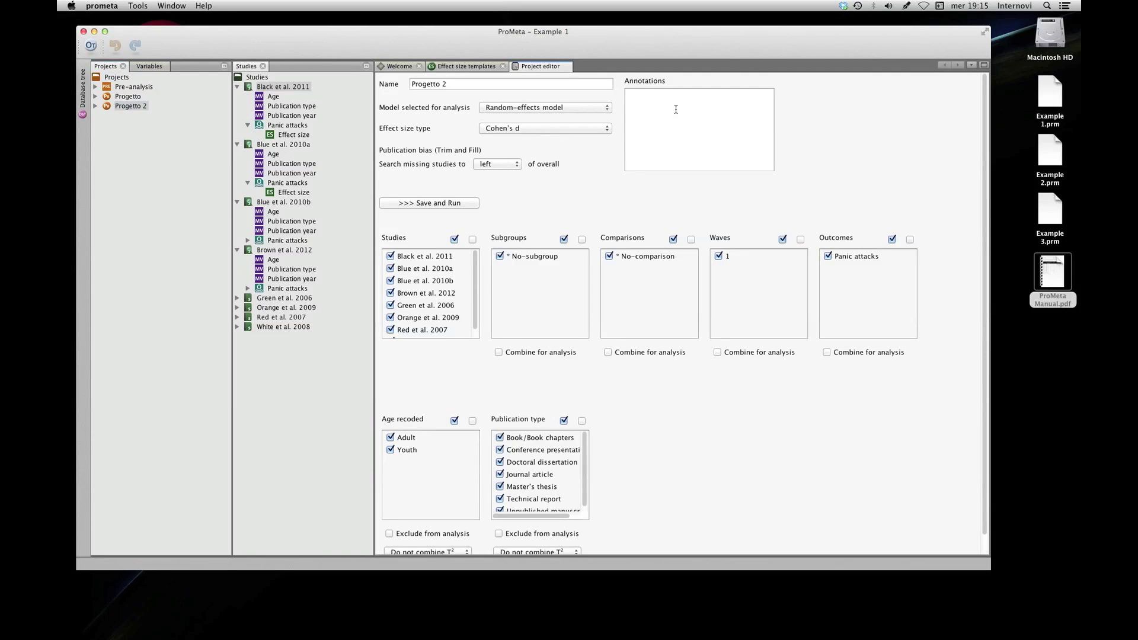
# Annotate Progetto 2 with "Non voglio includere Black" and deselect the Black et al. 2011 study
pyautogui.write('Non voglio includere Black')
pyautogui.click(390, 256)
# Exclude the Age recoded and Publication type moderators from the analysis, and save and run Progetto 2
pyautogui.scroll(-2, 583, 356)
pyautogui.scroll(-1, 533, 434)
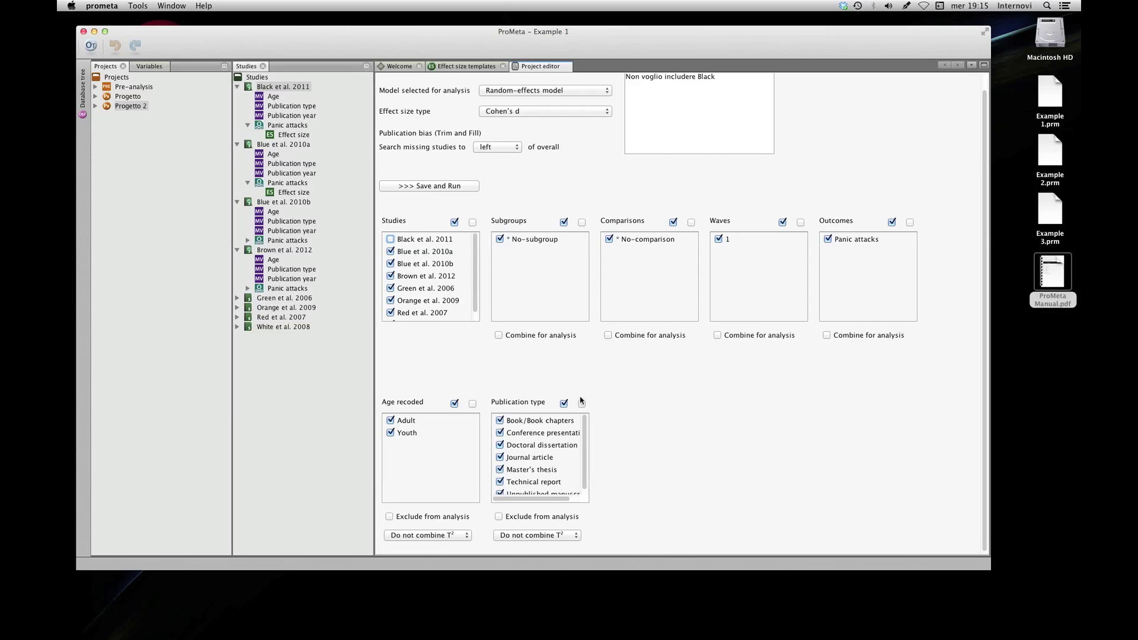
pyautogui.click(499, 516)
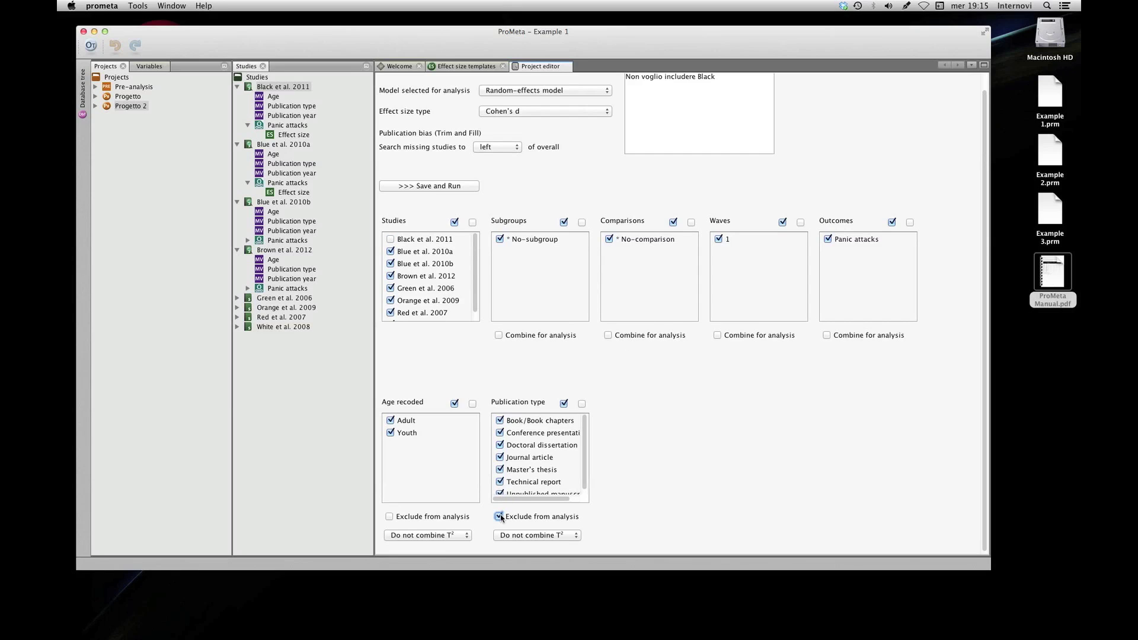
pyautogui.click(390, 516)
pyautogui.click(444, 188)
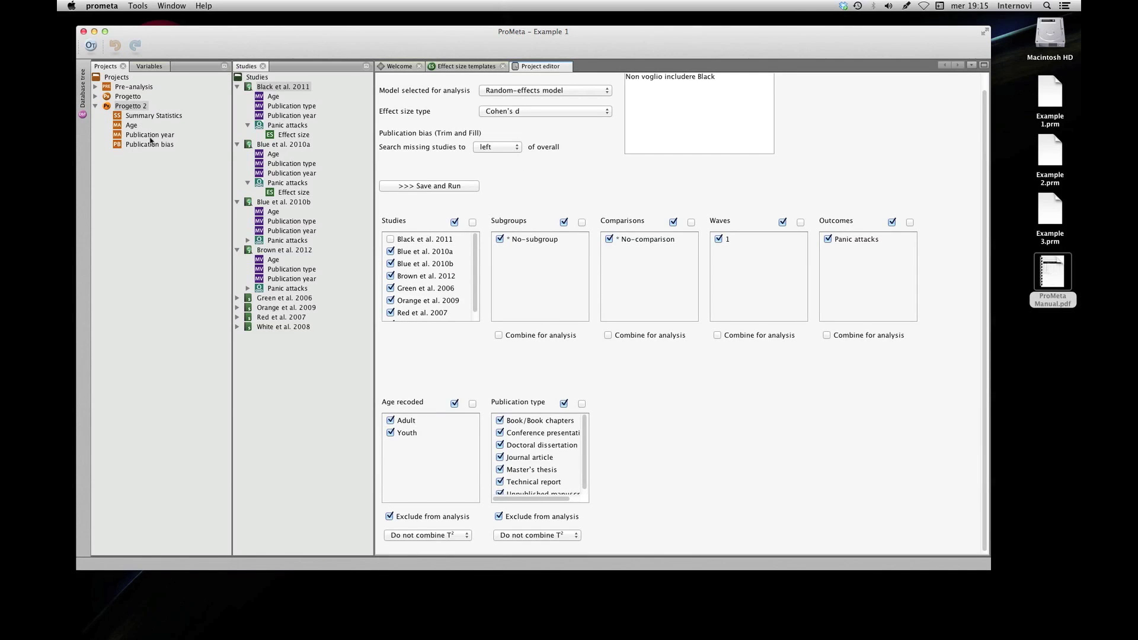
# Open Progetto 2's Summary Statistics report and run the Progetto analysis again
pyautogui.click(153, 116)
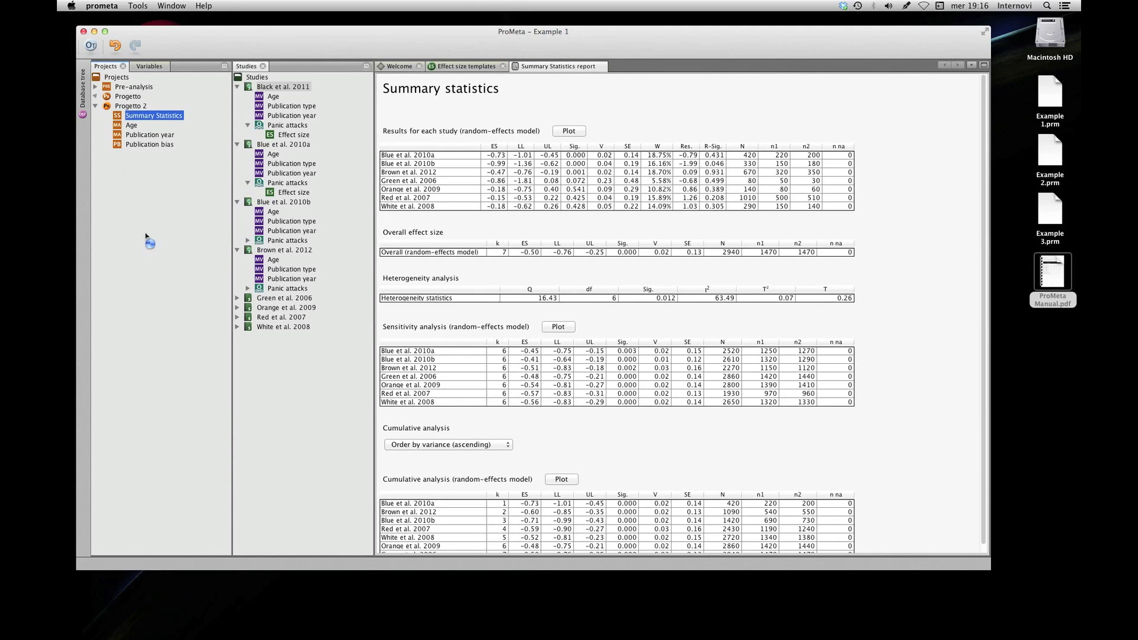
pyautogui.click(95, 96)
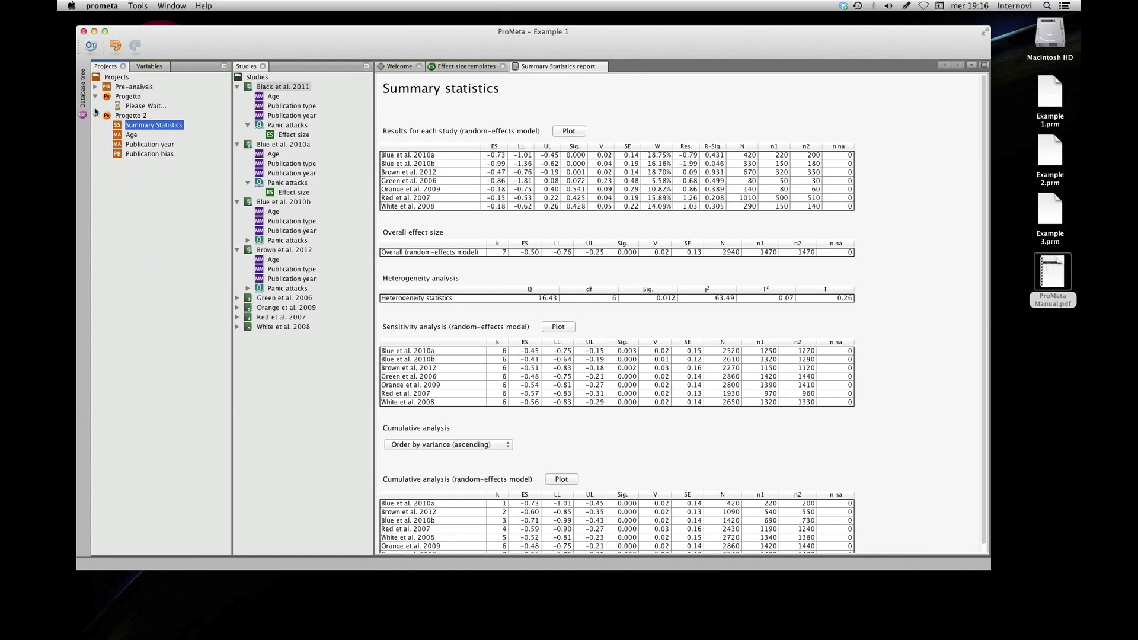
pyautogui.click(125, 96)
pyautogui.rightClick(124, 100)
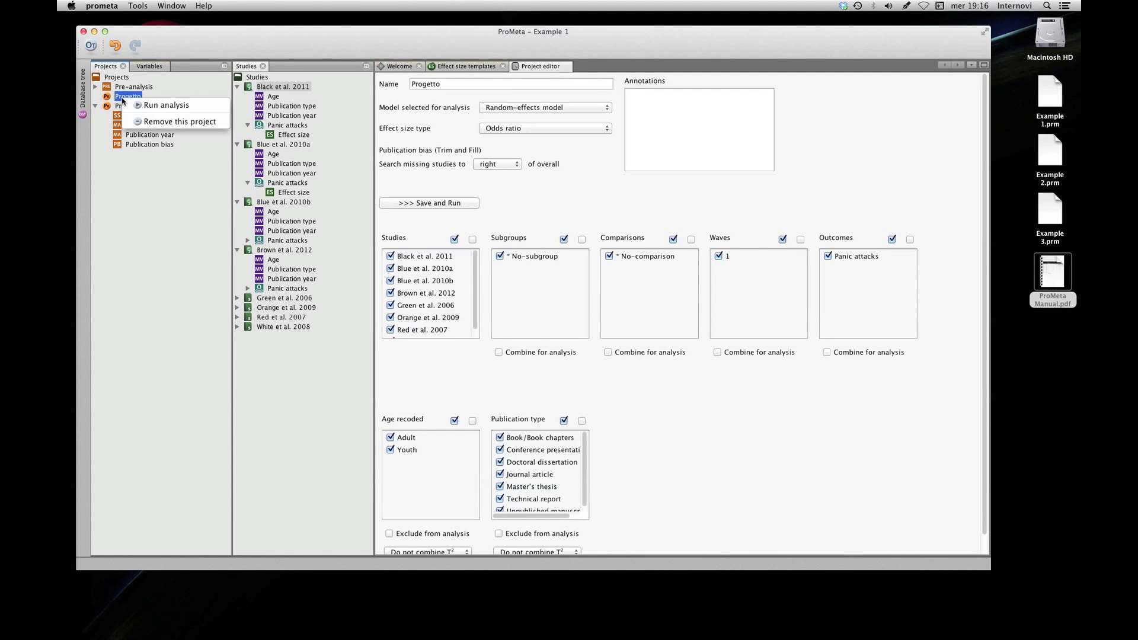
pyautogui.click(147, 105)
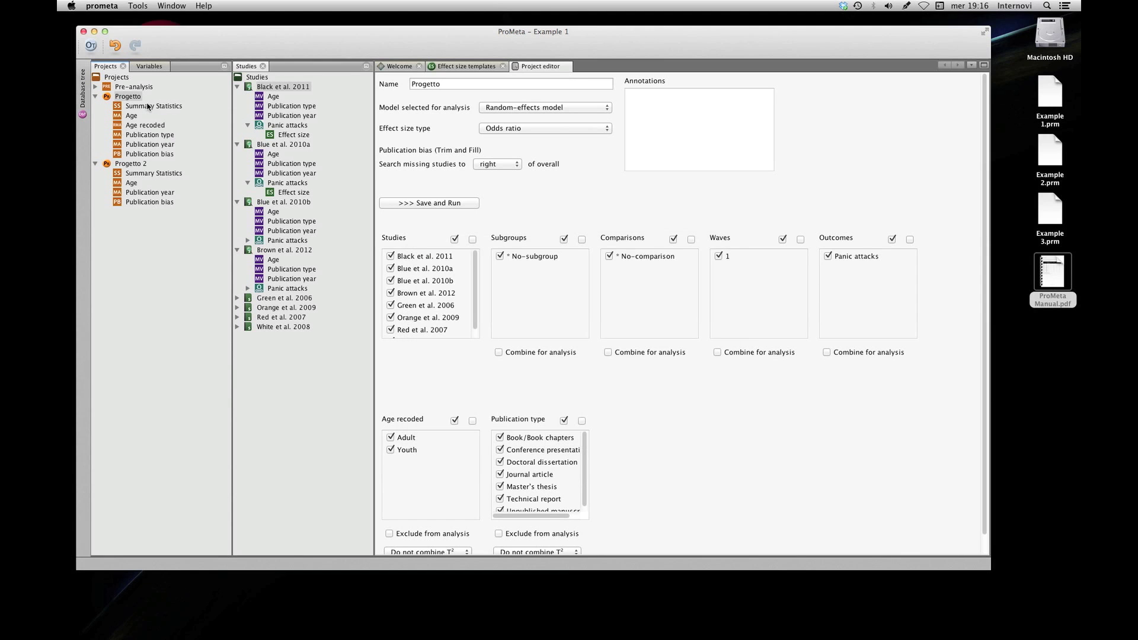
# Compare the overall effect size in the Summary Statistics reports of Progetto and Progetto 2
pyautogui.doubleClick(156, 106)
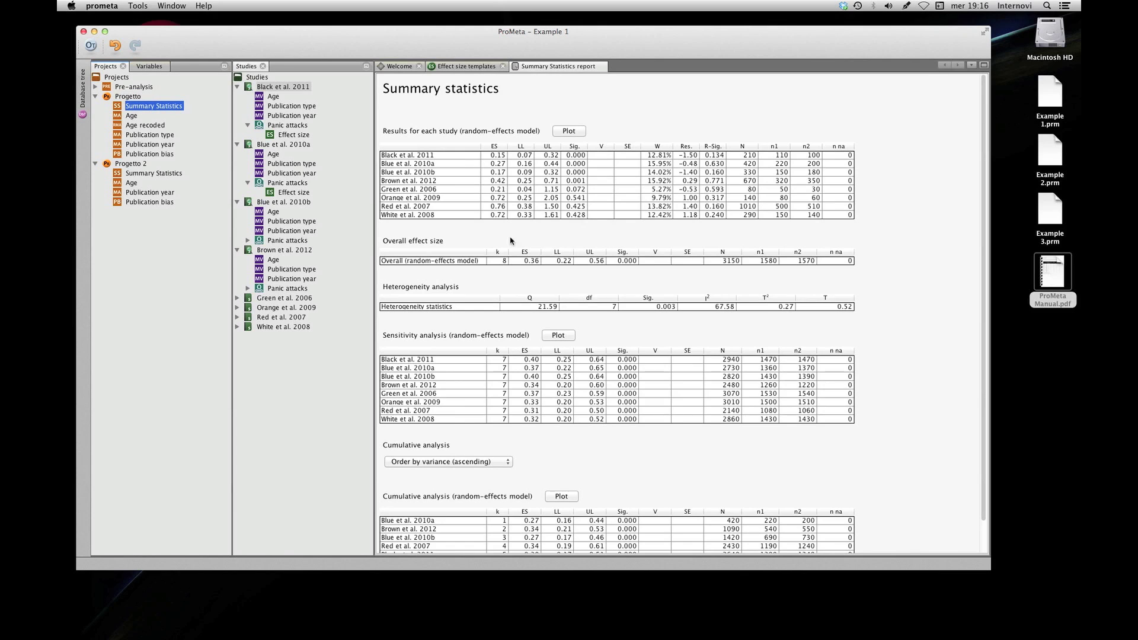
pyautogui.doubleClick(166, 174)
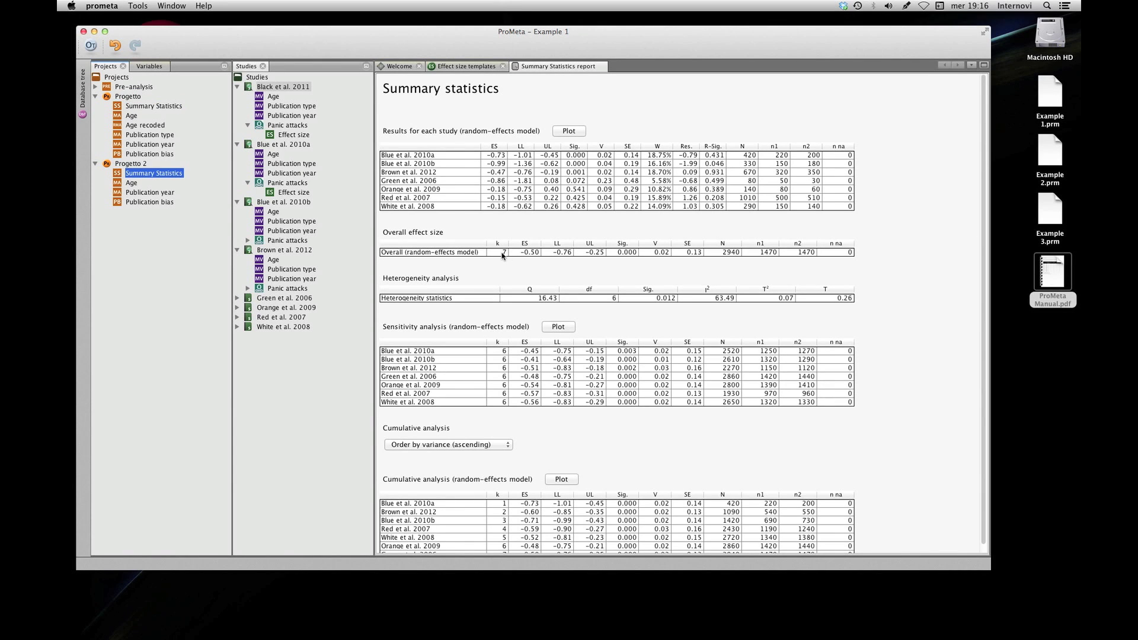